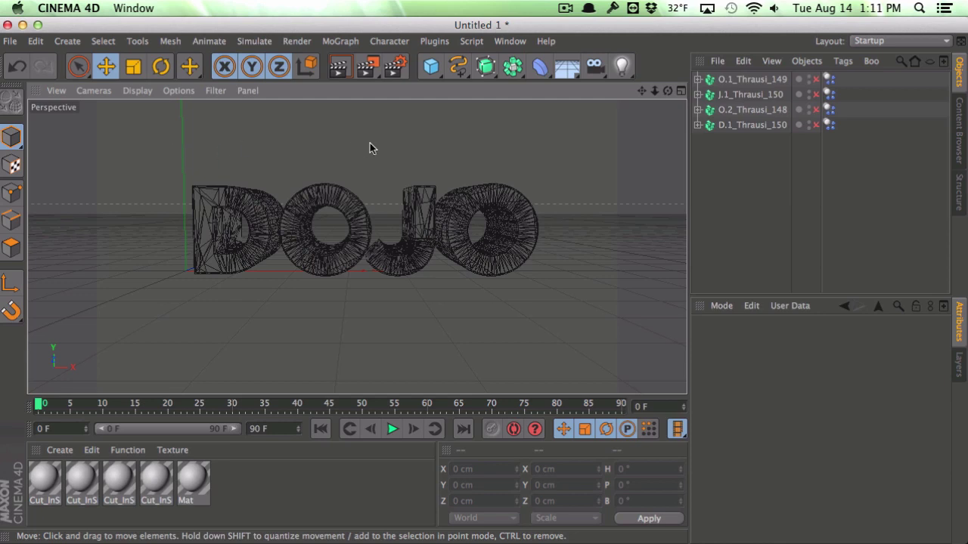
Step: Orbit around the fractured DOJO text and select all four Thrausi letter objects
{"action": "left_click_drag", "start_coordinate": [384, 164], "coordinate": [464, 184], "text": "alt"}
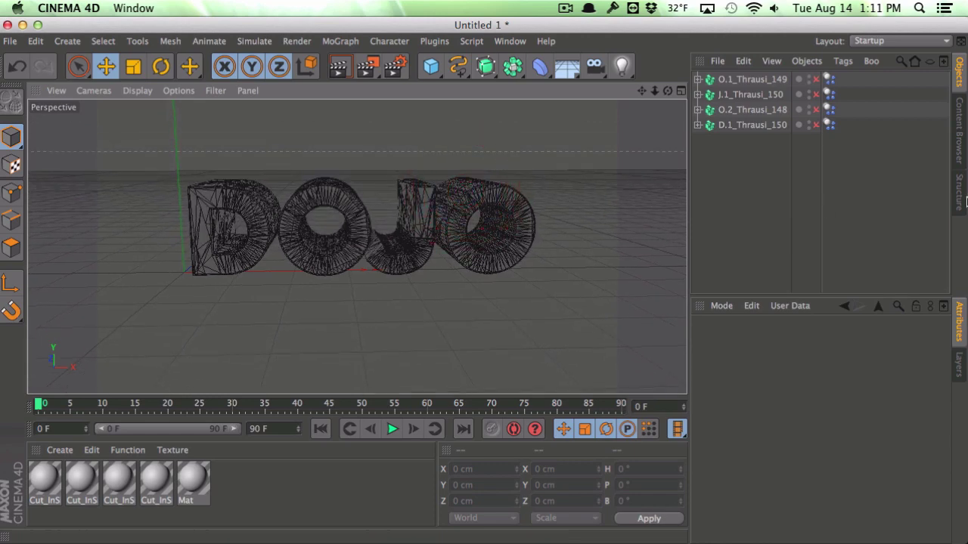
{"action": "left_click_drag", "start_coordinate": [763, 197], "coordinate": [691, 15]}
Step: Delete the four fractured letter objects and tilt the view slightly
{"action": "key", "text": "Delete"}
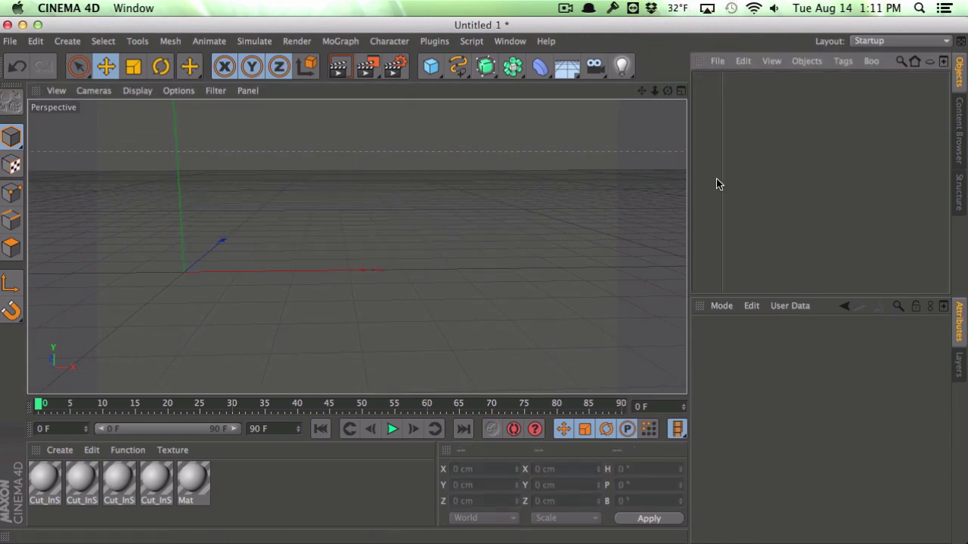
{"action": "left_click", "coordinate": [398, 261]}
{"action": "left_click_drag", "start_coordinate": [398, 262], "coordinate": [391, 246], "text": "alt"}
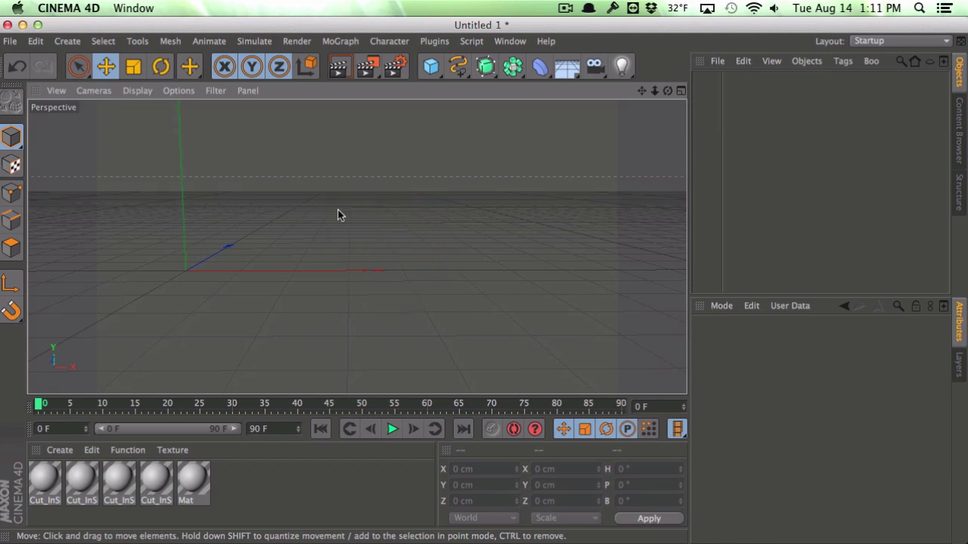
Step: Add a MoGraph MoText object and switch the viewport to Gouraud Shading
{"action": "left_click", "coordinate": [341, 41]}
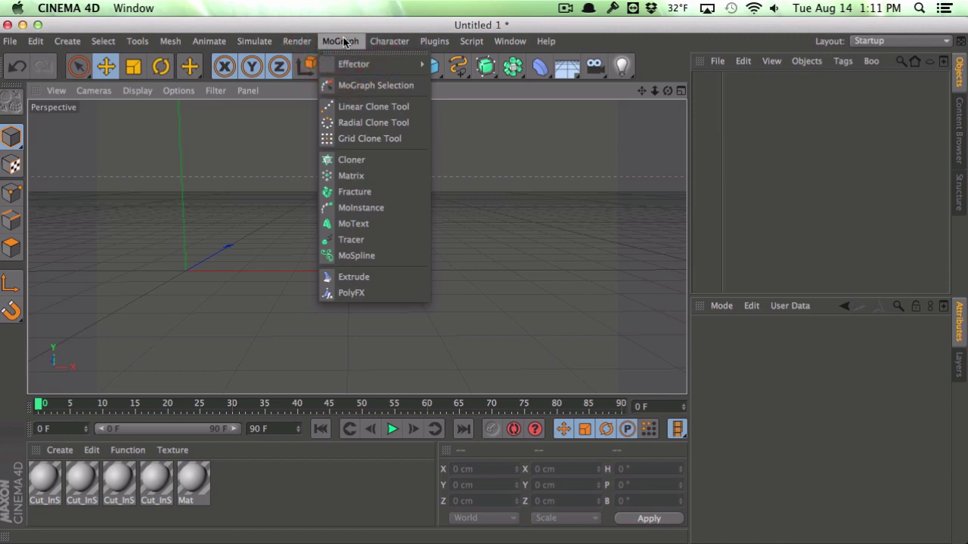
{"action": "left_click", "coordinate": [353, 224]}
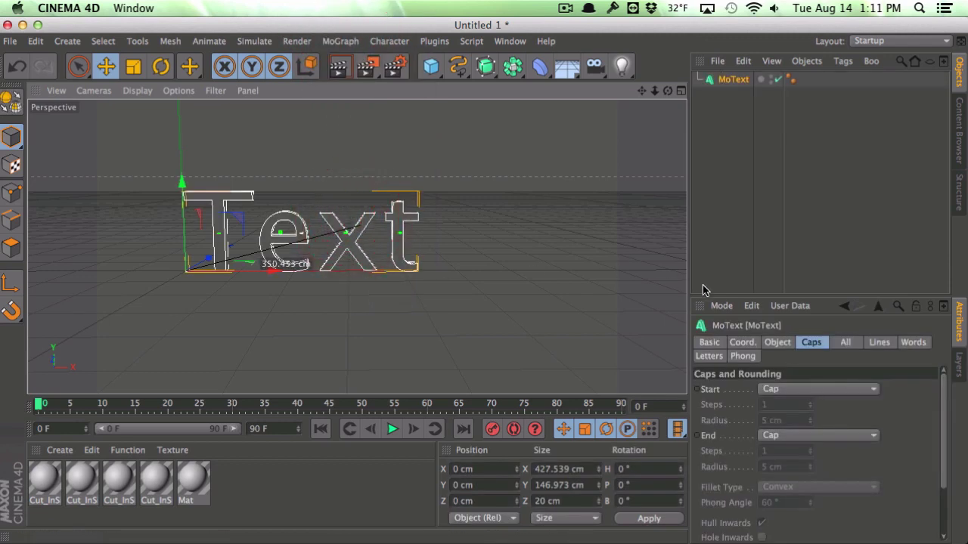
{"action": "left_click", "coordinate": [135, 95]}
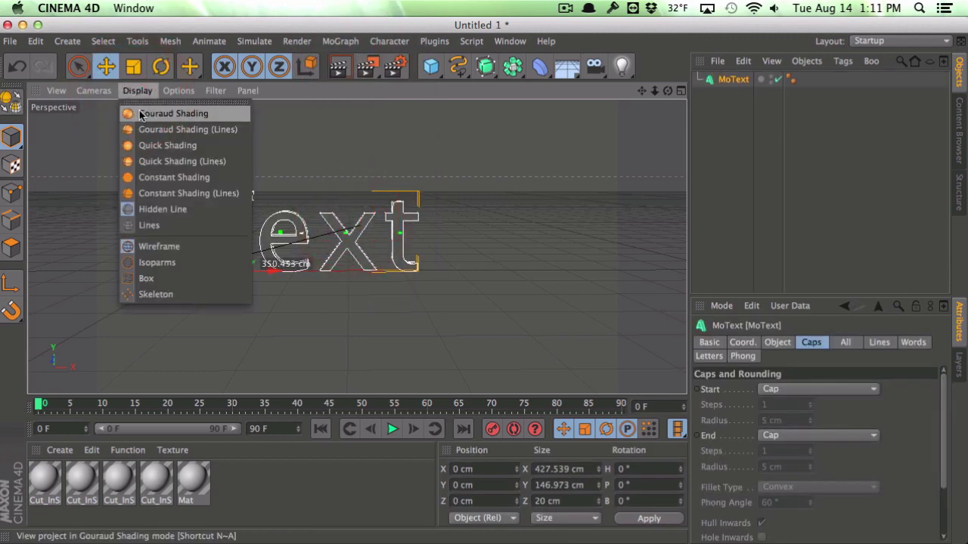
{"action": "left_click", "coordinate": [143, 113]}
{"action": "left_click_drag", "start_coordinate": [361, 313], "coordinate": [415, 275]}
Step: Set the MoText text to DOJO in the Molot font
{"action": "left_click", "coordinate": [773, 343]}
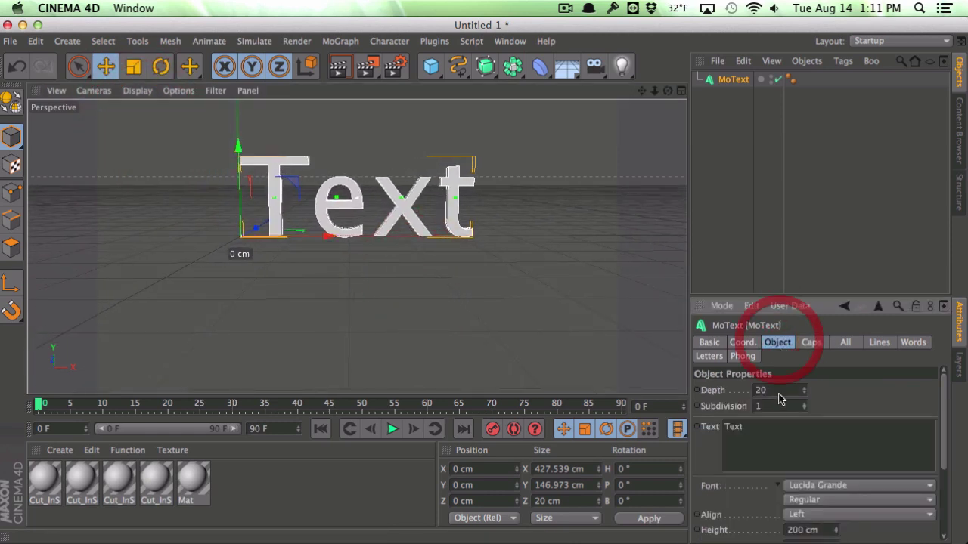
{"action": "left_click", "coordinate": [781, 451]}
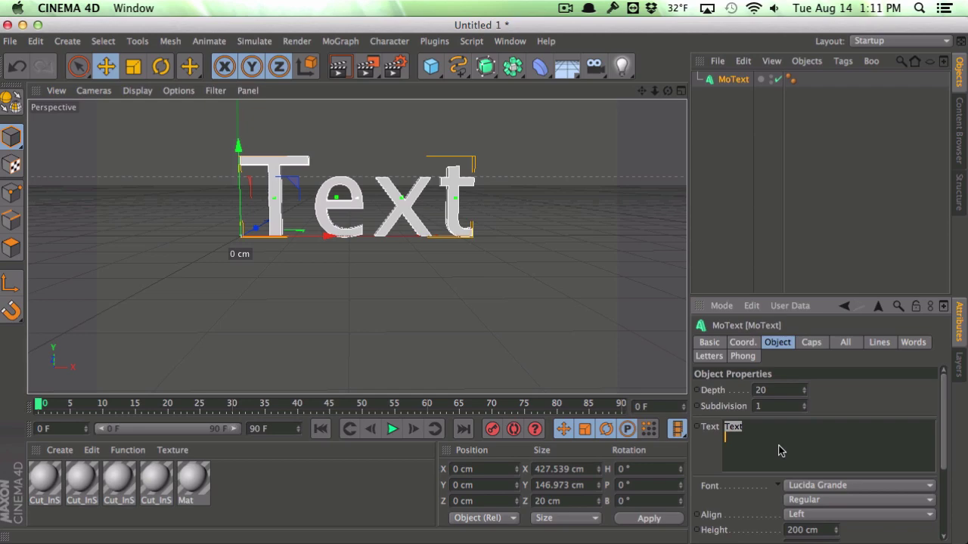
{"action": "type", "text": "DOJO"}
{"action": "key", "text": "super+a"}
{"action": "left_click", "coordinate": [795, 490]}
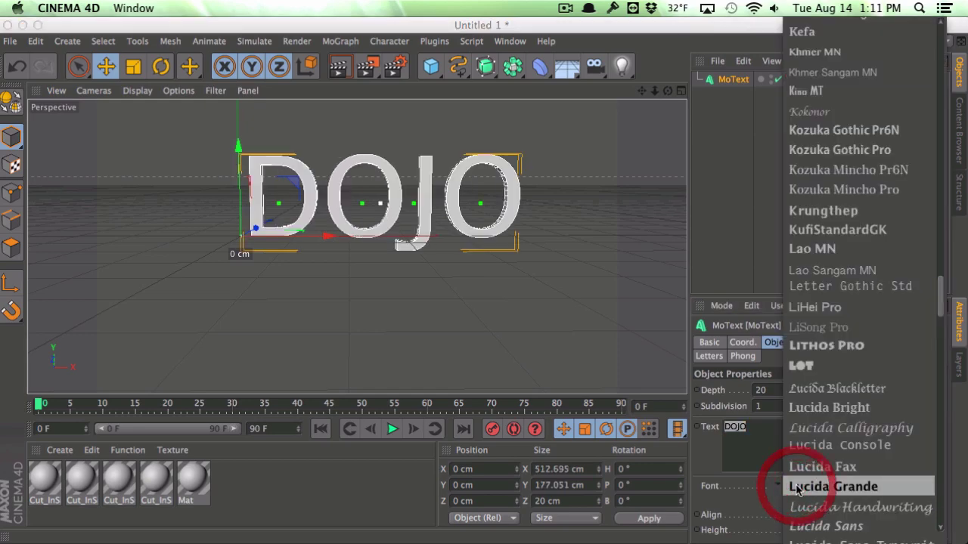
{"action": "scroll", "coordinate": [812, 344], "scroll_direction": "down", "scroll_amount": 10}
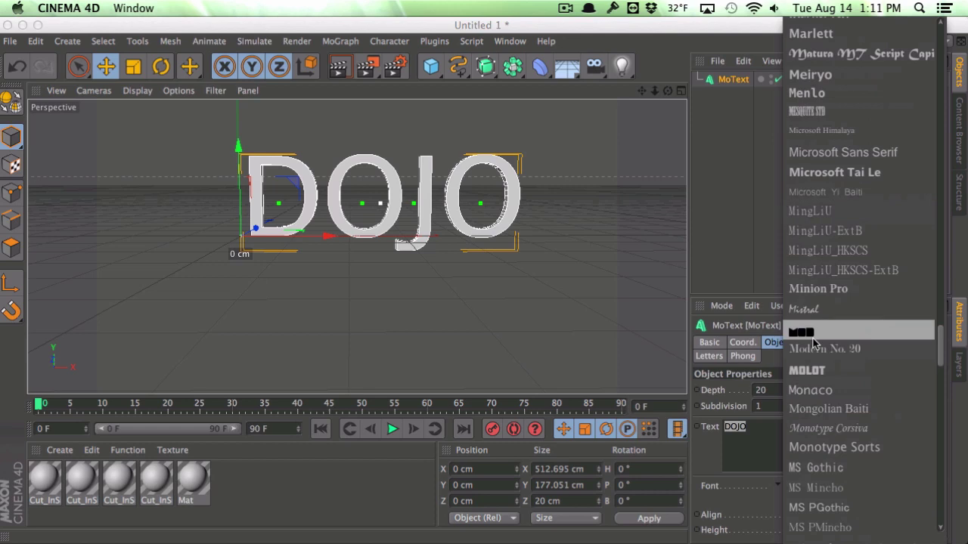
{"action": "scroll", "coordinate": [814, 344], "scroll_direction": "down", "scroll_amount": 1}
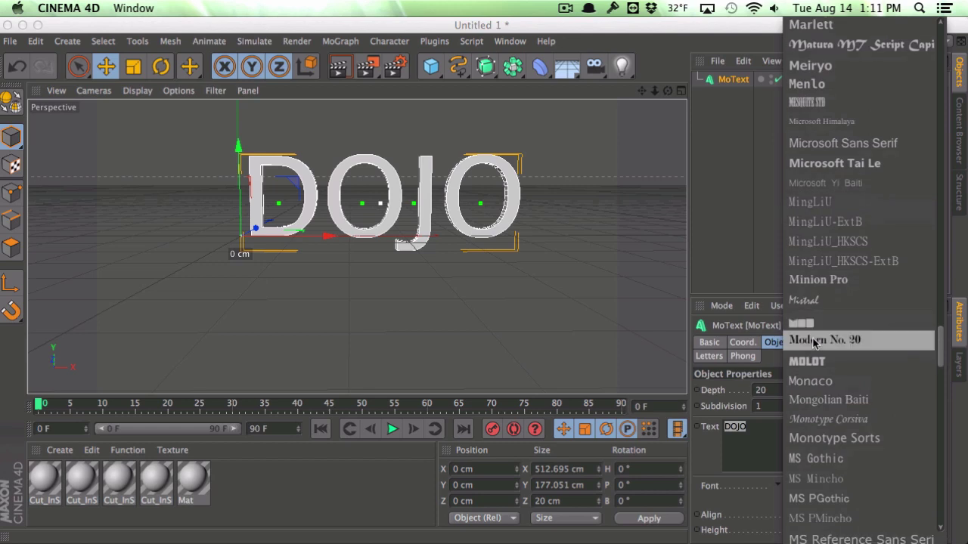
{"action": "left_click", "coordinate": [843, 361]}
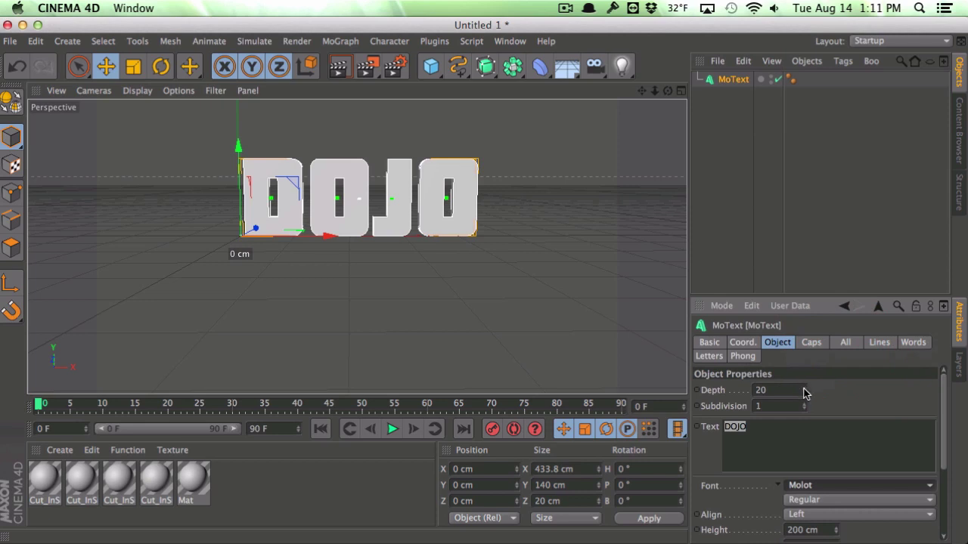
Step: Give the DOJO text a depth of 138 and Middle alignment
{"action": "left_click_drag", "start_coordinate": [805, 392], "coordinate": [806, 304]}
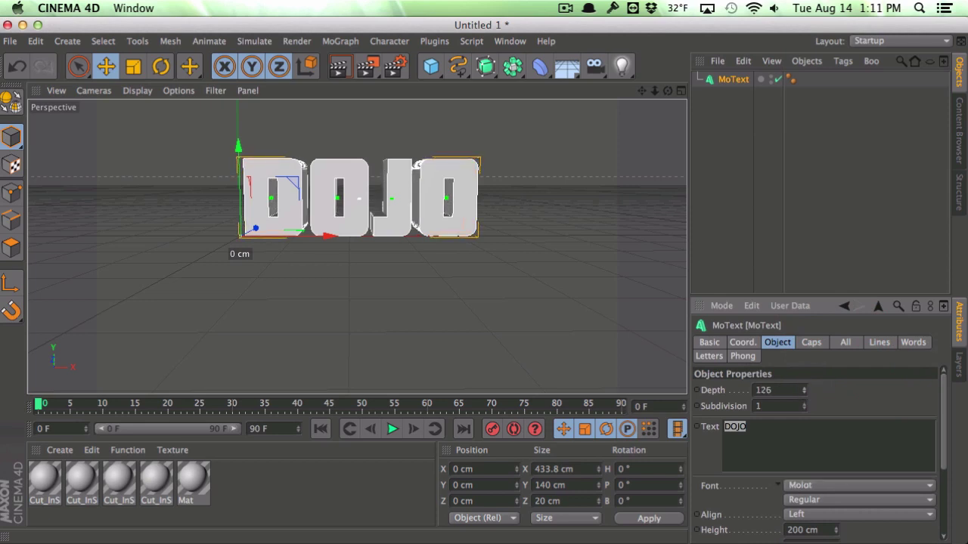
{"action": "left_click", "coordinate": [454, 253]}
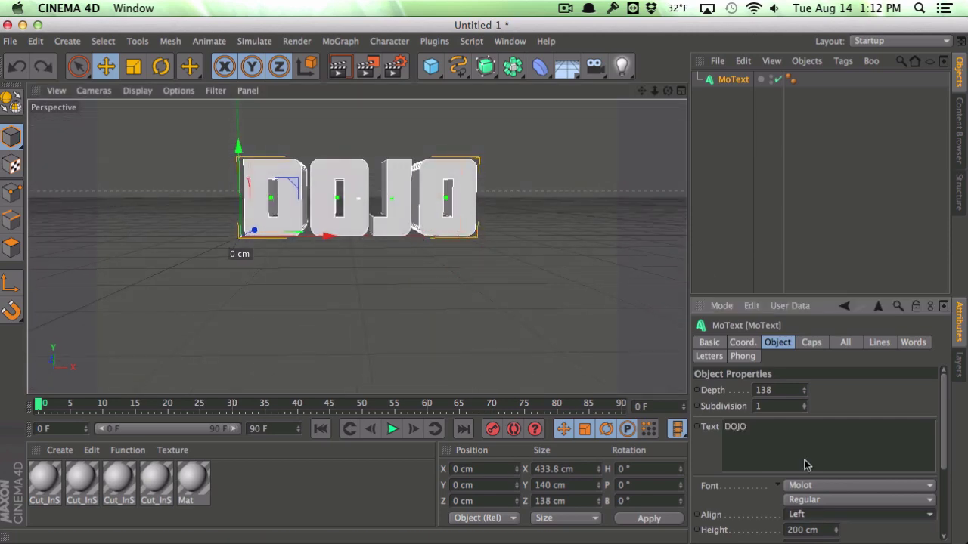
{"action": "left_click", "coordinate": [802, 515]}
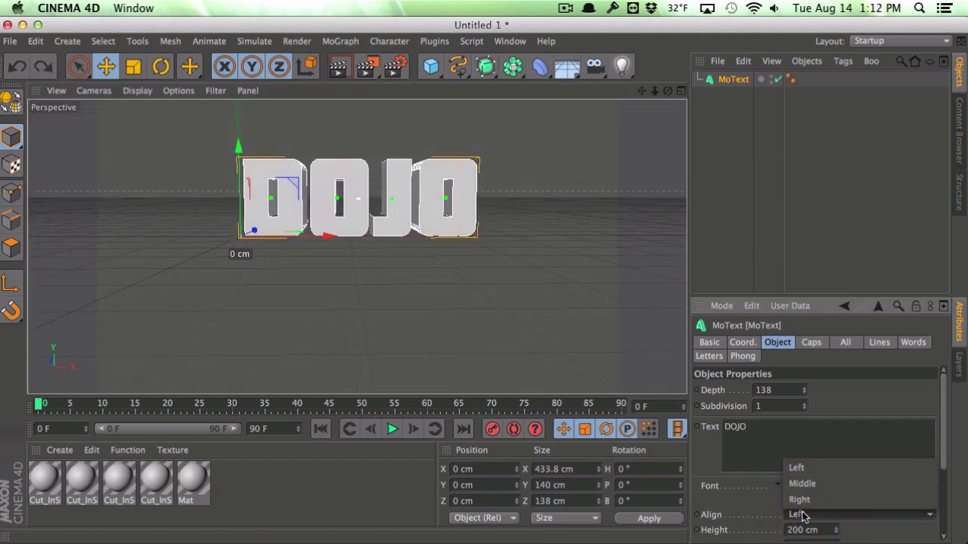
{"action": "left_click", "coordinate": [802, 483]}
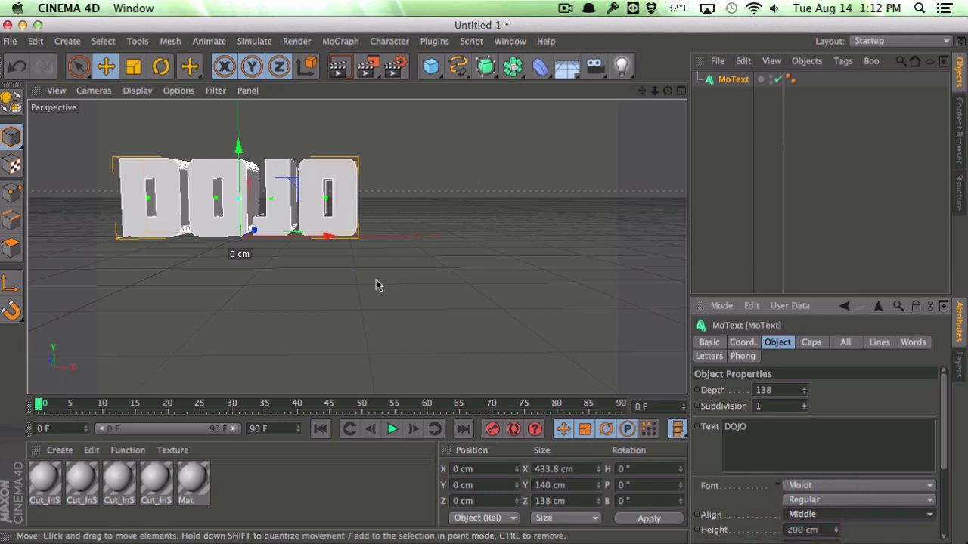
{"action": "middle_click_drag", "start_coordinate": [376, 285], "coordinate": [510, 280], "text": "alt"}
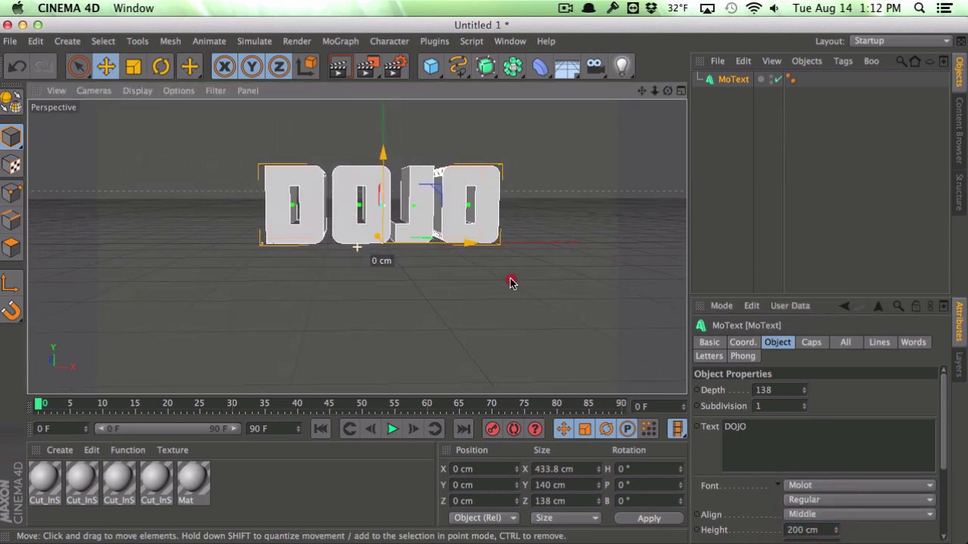
{"action": "middle_click_drag", "start_coordinate": [382, 240], "coordinate": [378, 249], "text": "alt"}
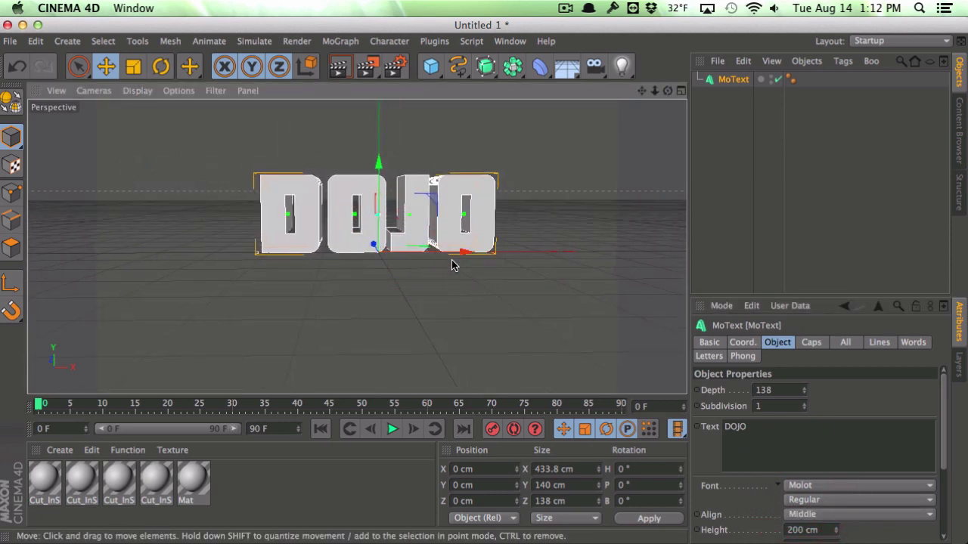
Step: Set both Start and End caps to Fillet Cap with a 5 cm radius
{"action": "left_click", "coordinate": [811, 342]}
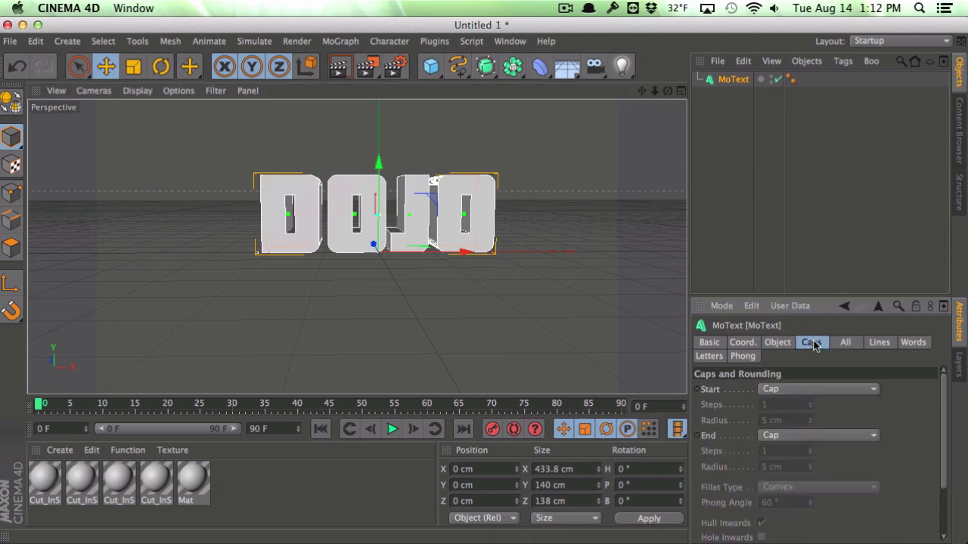
{"action": "left_click", "coordinate": [771, 389]}
{"action": "left_click", "coordinate": [790, 452]}
{"action": "left_click", "coordinate": [782, 437]}
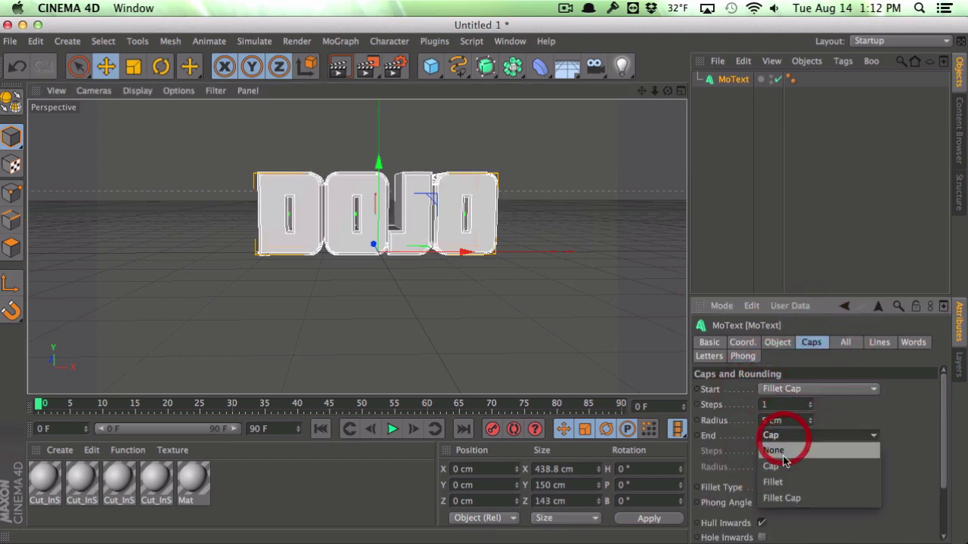
{"action": "left_click", "coordinate": [787, 499]}
{"action": "left_click", "coordinate": [775, 421]}
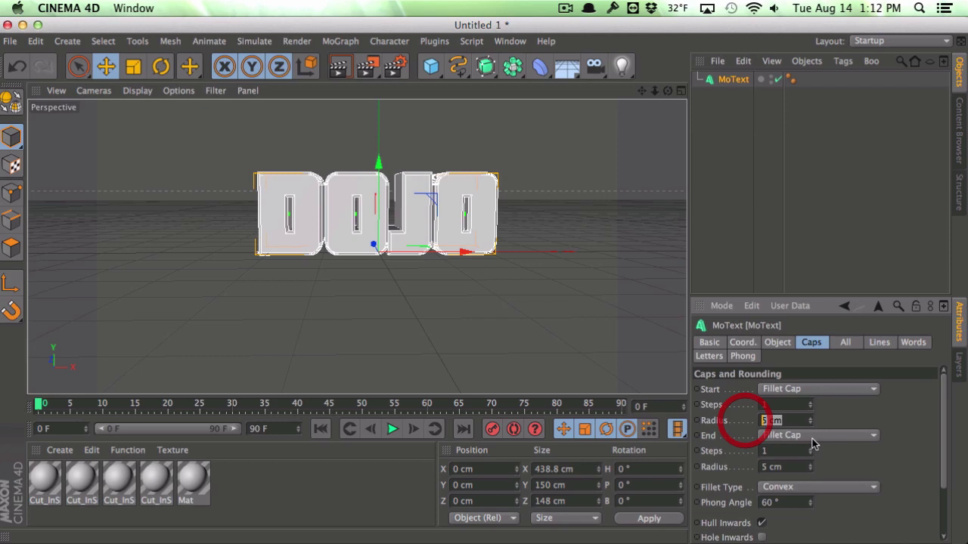
{"action": "left_click", "coordinate": [786, 467]}
{"action": "left_click", "coordinate": [733, 162]}
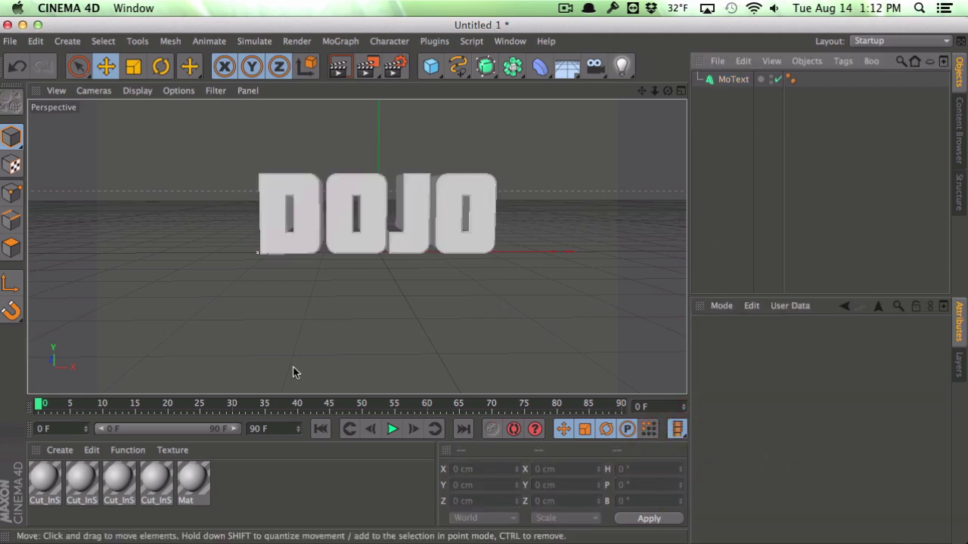
Step: Drag the Mat material onto the DOJO MoText to add a UVW-mapped texture tag
{"action": "left_click_drag", "start_coordinate": [265, 490], "coordinate": [18, 479]}
{"action": "left_click", "coordinate": [281, 492]}
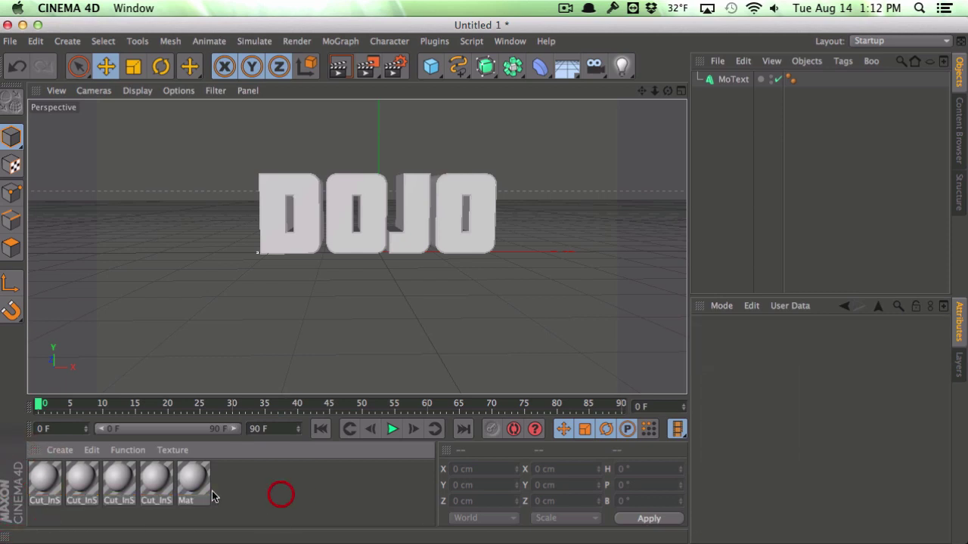
{"action": "left_click_drag", "start_coordinate": [835, 68], "coordinate": [737, 80]}
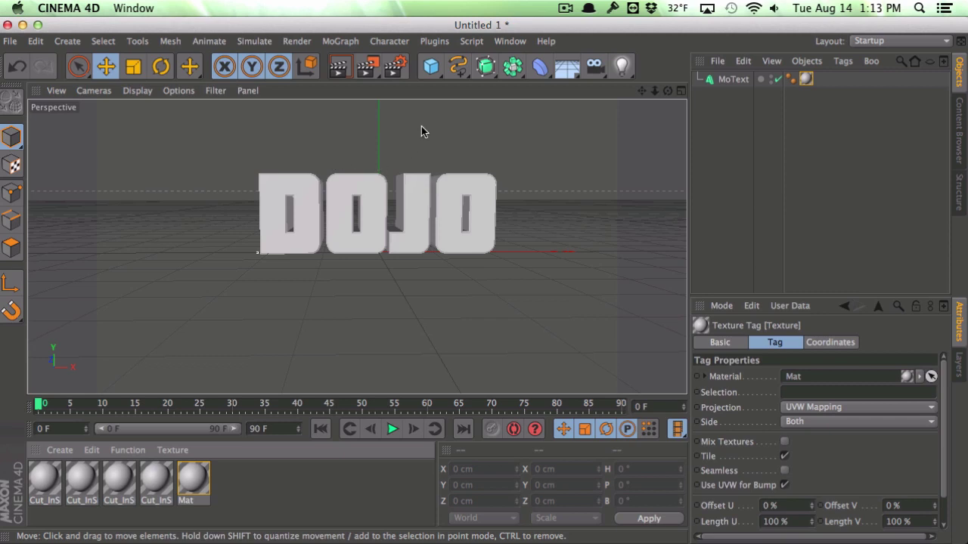
{"action": "left_click", "coordinate": [434, 41]}
{"action": "left_click", "coordinate": [385, 91]}
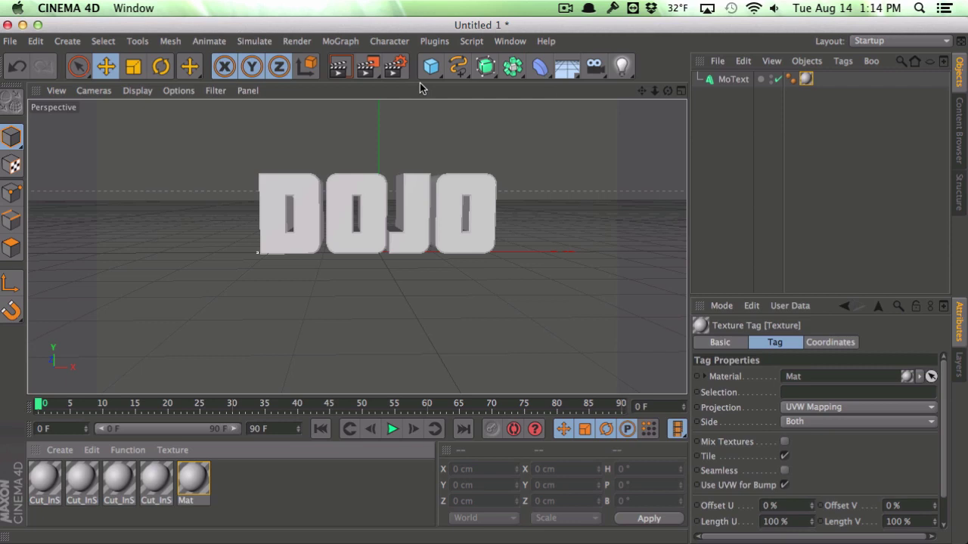
Step: Launch Thrausi V 1.22 on the DOJO text and set Pieces to 150
{"action": "left_click", "coordinate": [434, 41]}
{"action": "mouse_move", "coordinate": [476, 85]}
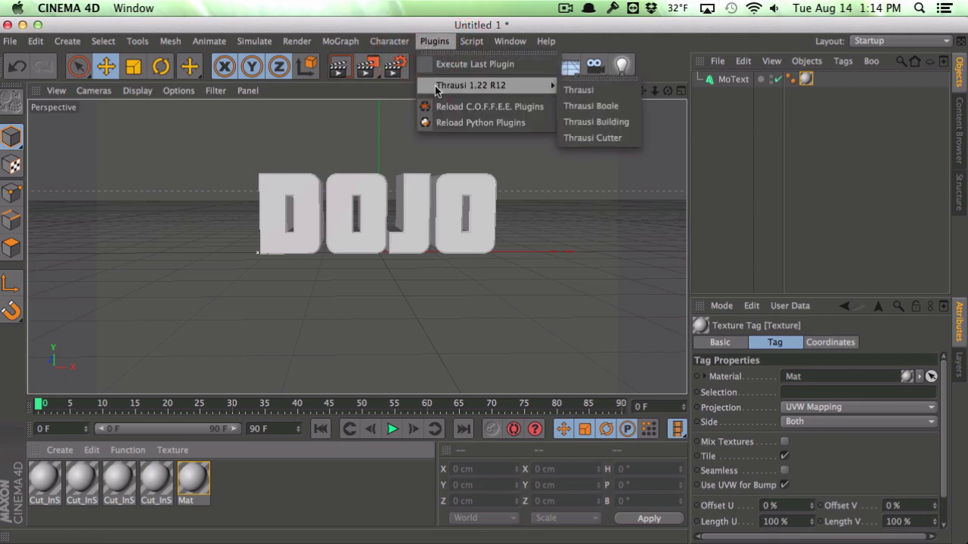
{"action": "left_click", "coordinate": [588, 94]}
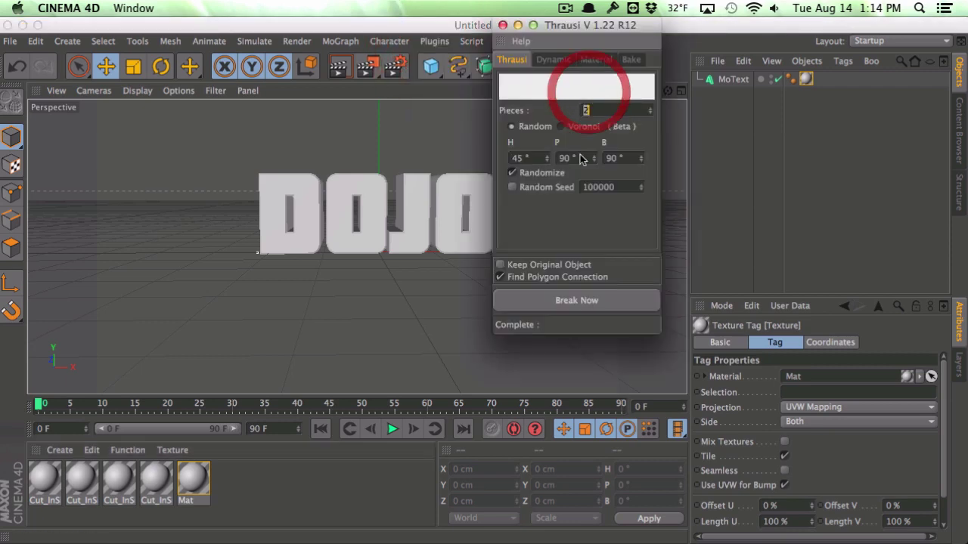
{"action": "left_click_drag", "start_coordinate": [577, 28], "coordinate": [577, 68]}
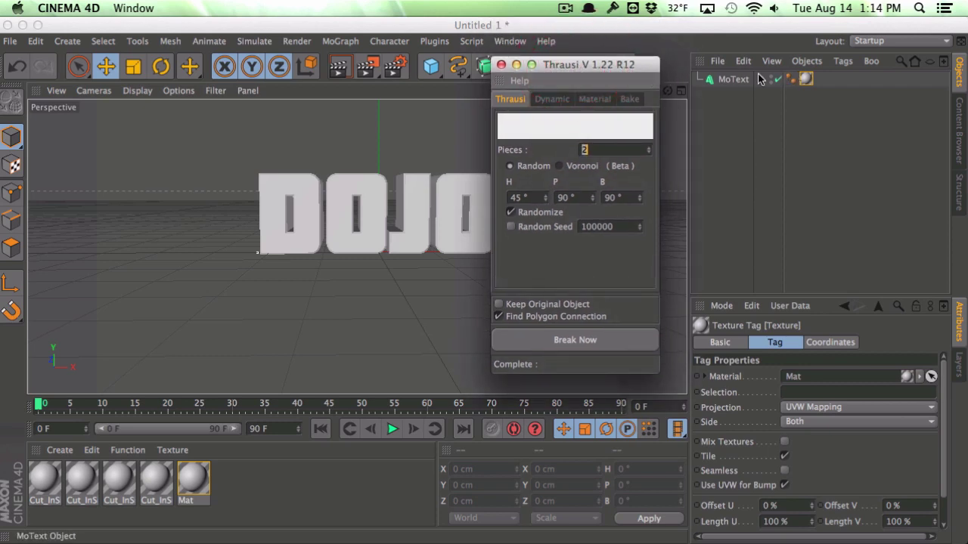
{"action": "left_click", "coordinate": [737, 81]}
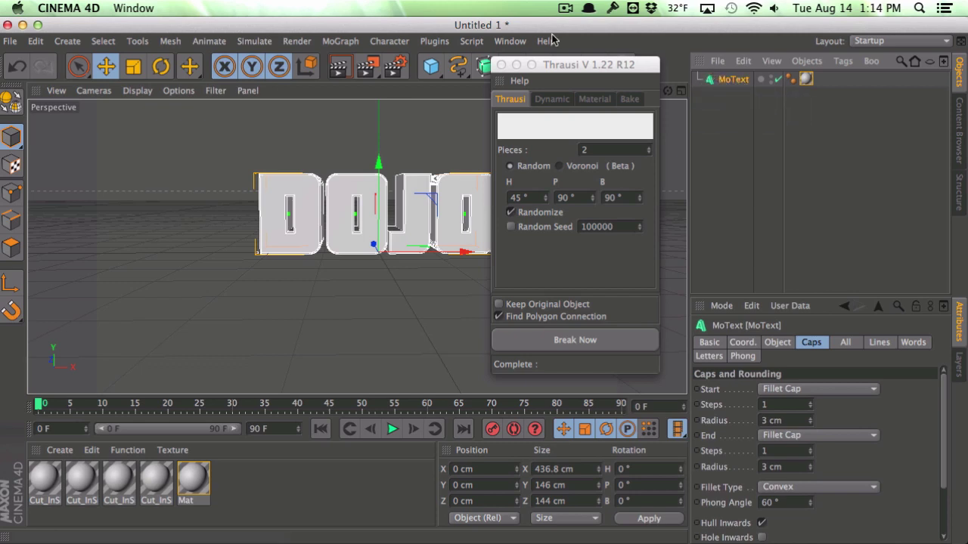
{"action": "left_click_drag", "start_coordinate": [549, 65], "coordinate": [548, 52]}
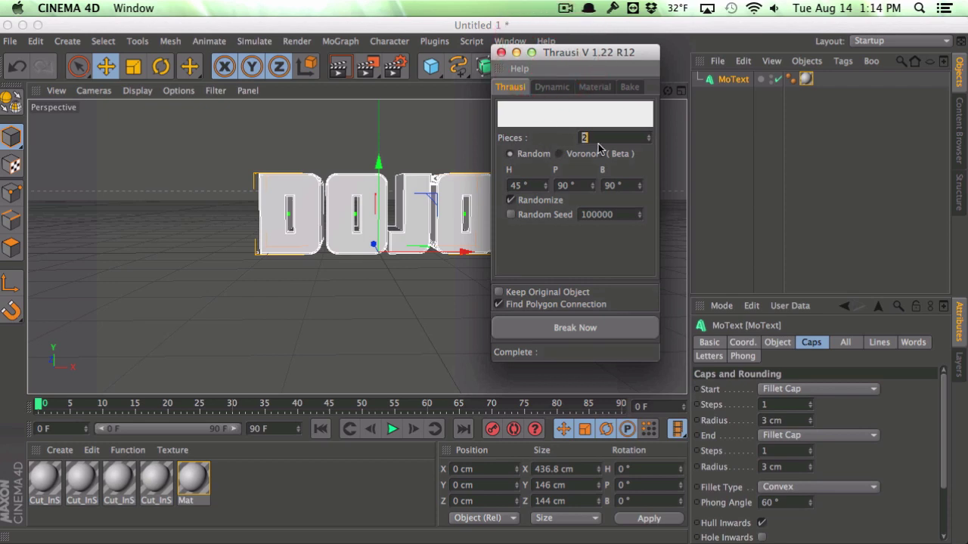
{"action": "type", "text": "150"}
Step: Break the DOJO text into four fractured letters of 150, 150, 150 and 148 pieces
{"action": "left_click", "coordinate": [536, 328]}
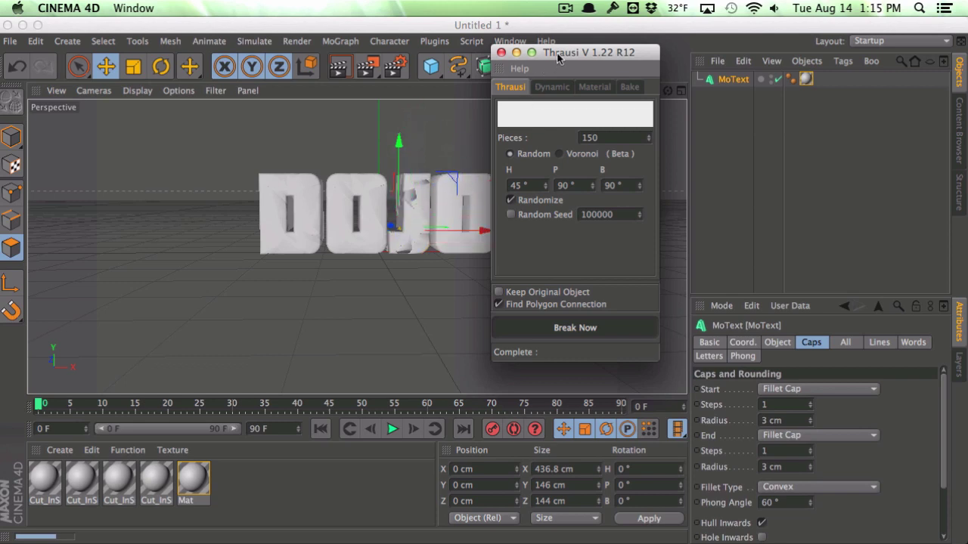
{"action": "left_click_drag", "start_coordinate": [557, 59], "coordinate": [648, 60]}
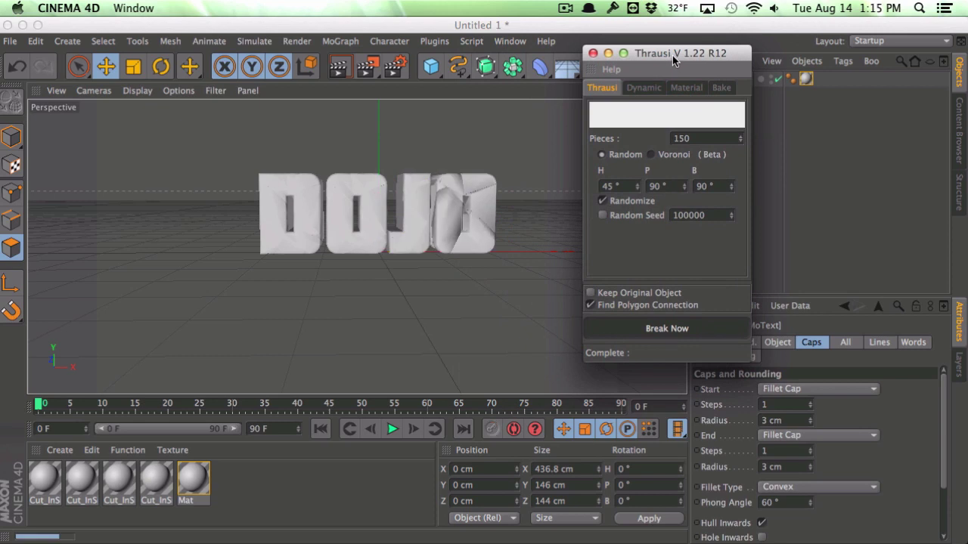
{"action": "left_click_drag", "start_coordinate": [672, 55], "coordinate": [117, 73]}
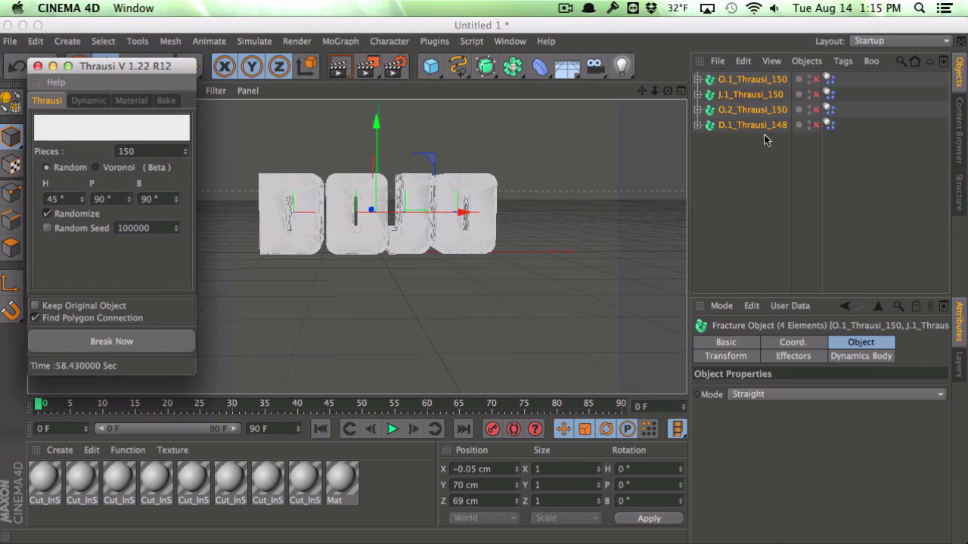
Step: Close Thrausi and switch the viewport display to Hidden Line
{"action": "left_click", "coordinate": [48, 66]}
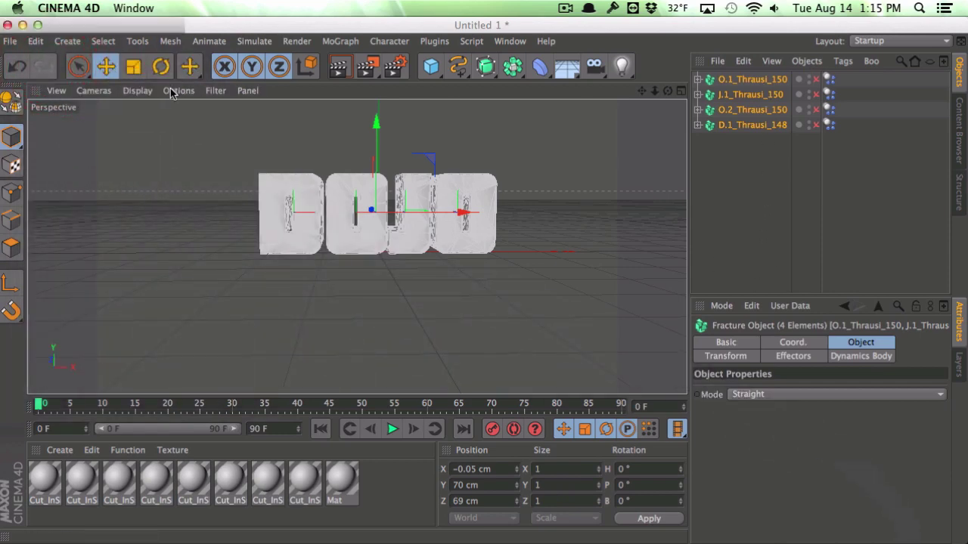
{"action": "left_click", "coordinate": [149, 91]}
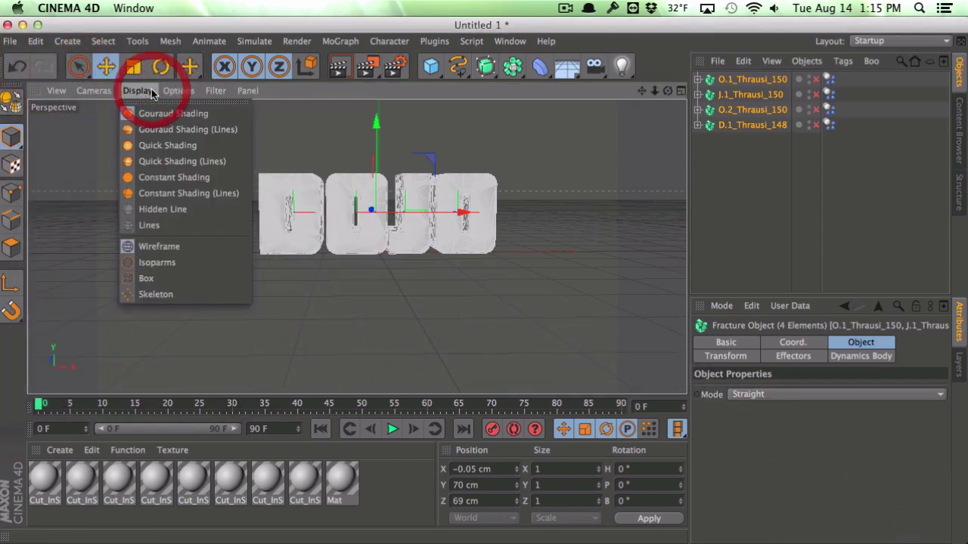
{"action": "left_click", "coordinate": [170, 215]}
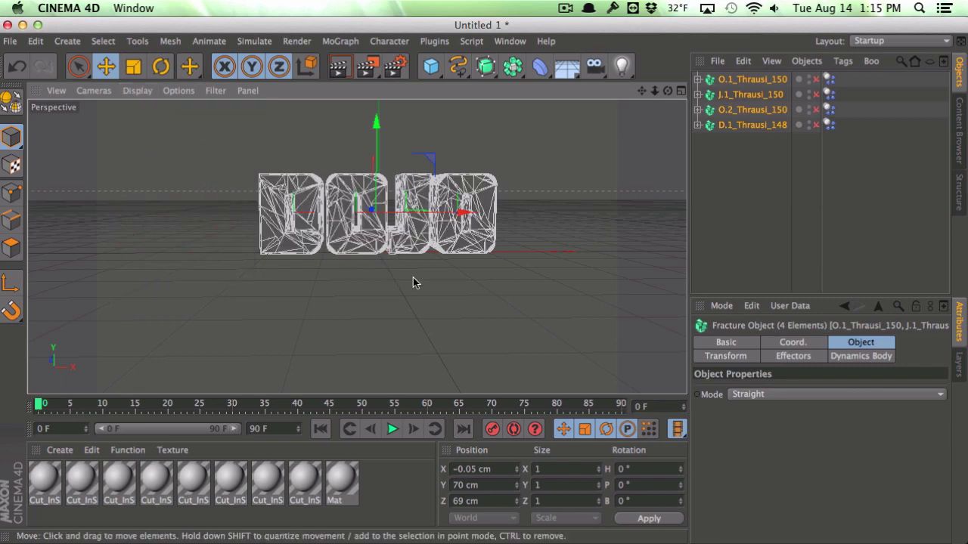
{"action": "left_click_drag", "start_coordinate": [409, 283], "coordinate": [433, 220], "text": "alt"}
Step: Group the four fracture objects under a null renamed Dojo
{"action": "left_click", "coordinate": [760, 197]}
{"action": "left_click_drag", "start_coordinate": [761, 190], "coordinate": [732, 76]}
{"action": "right_click", "coordinate": [733, 85]}
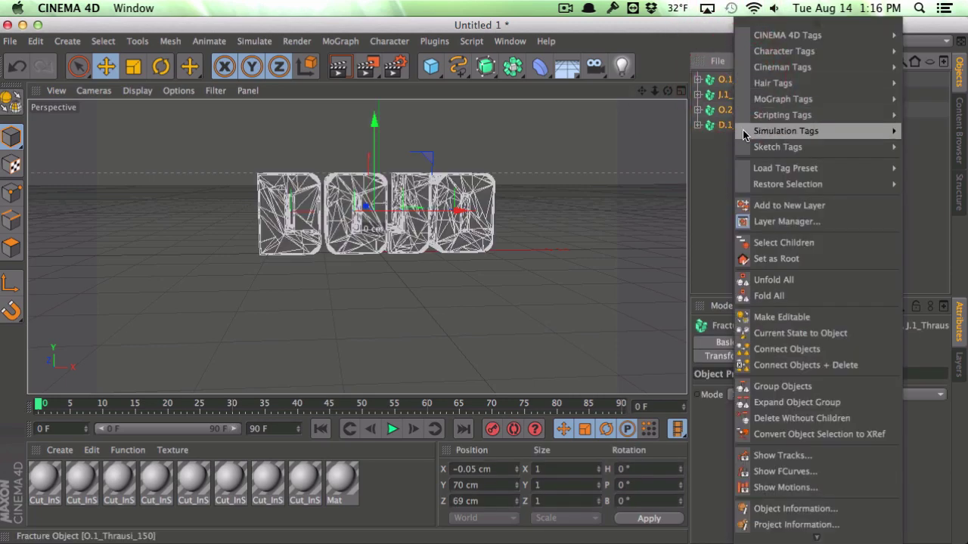
{"action": "left_click", "coordinate": [760, 388]}
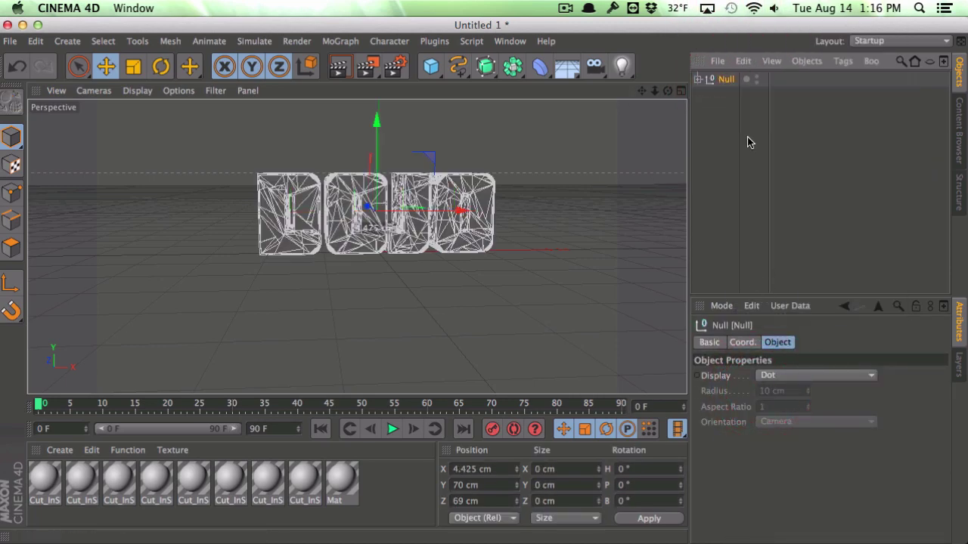
{"action": "double_click", "coordinate": [726, 80]}
{"action": "type", "text": "Dojo"}
{"action": "key", "text": "Return"}
{"action": "left_click", "coordinate": [244, 163]}
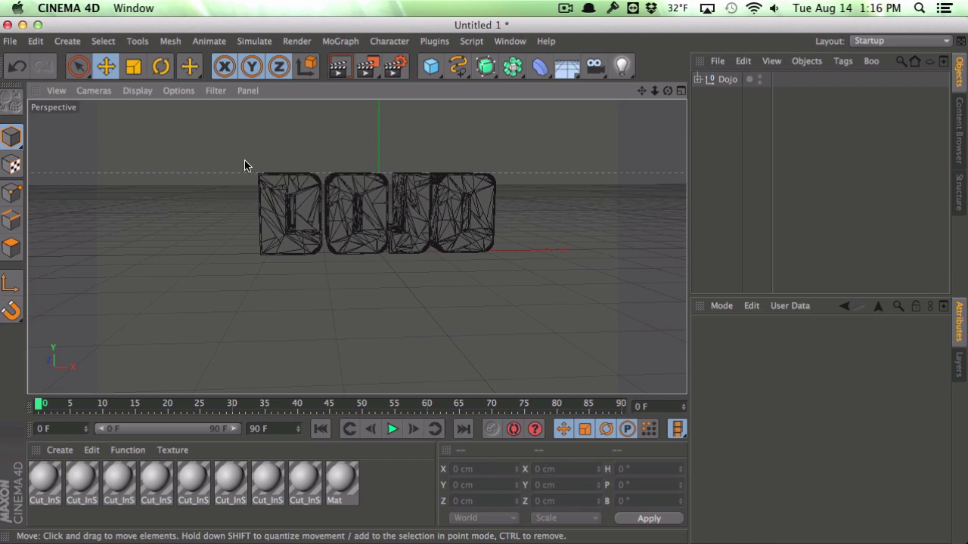
Step: Save the scene as Dojo Fractured.c4d in the Fracture Tutorial folder
{"action": "left_click", "coordinate": [11, 42]}
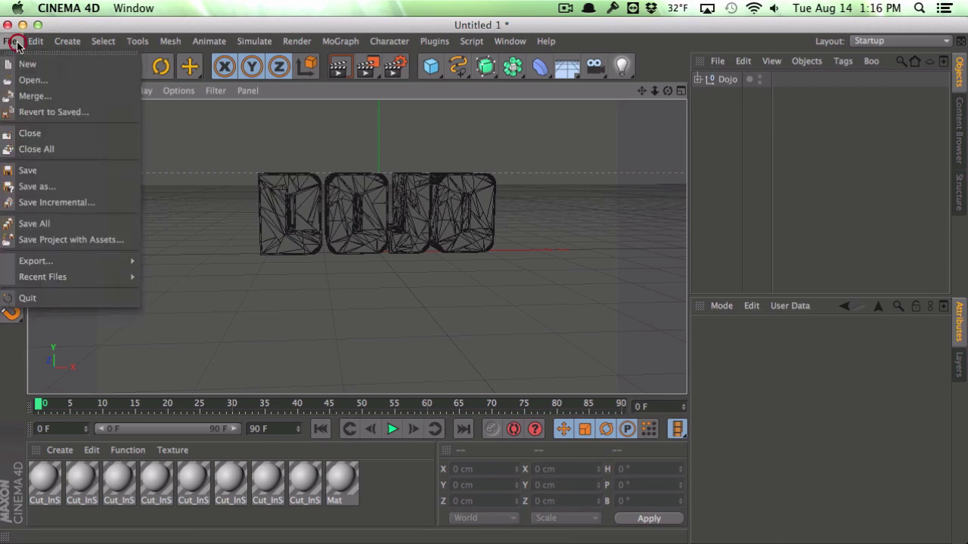
{"action": "left_click", "coordinate": [35, 187]}
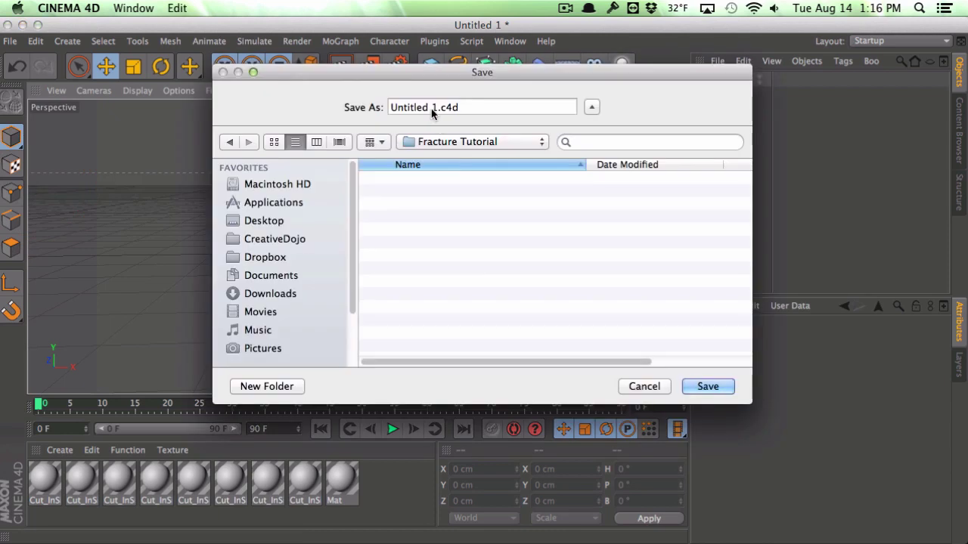
{"action": "left_click", "coordinate": [372, 108]}
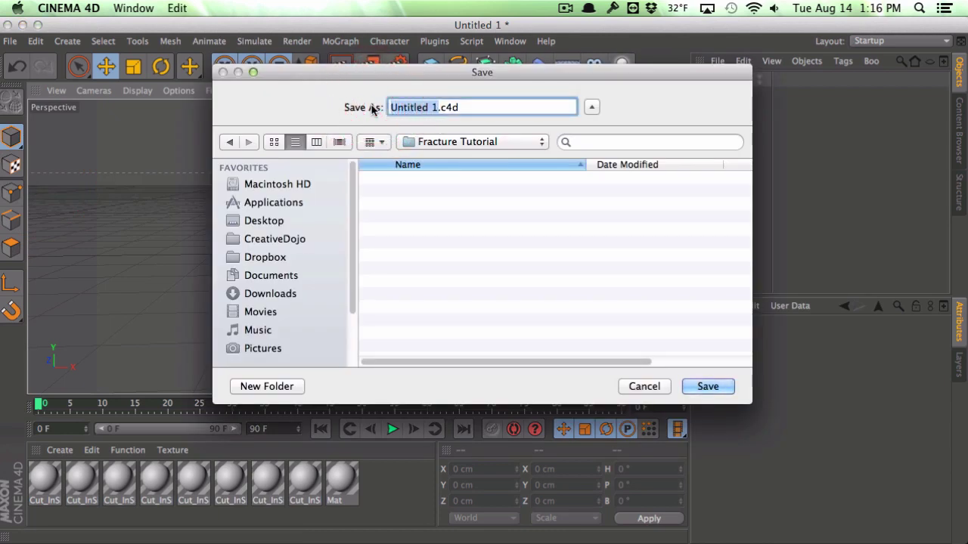
{"action": "type", "text": "Dojo F"}
{"action": "type", "text": "ractured"}
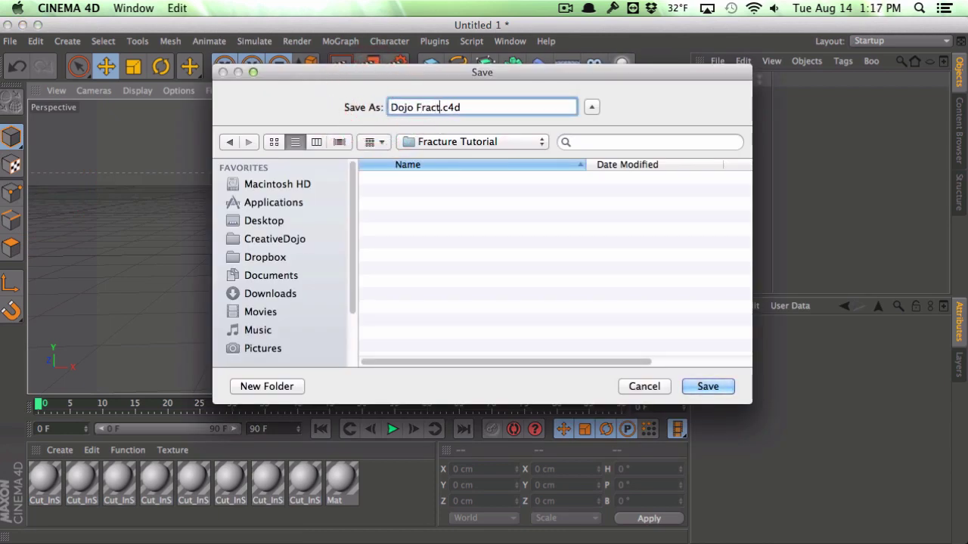
{"action": "key", "text": "Return"}
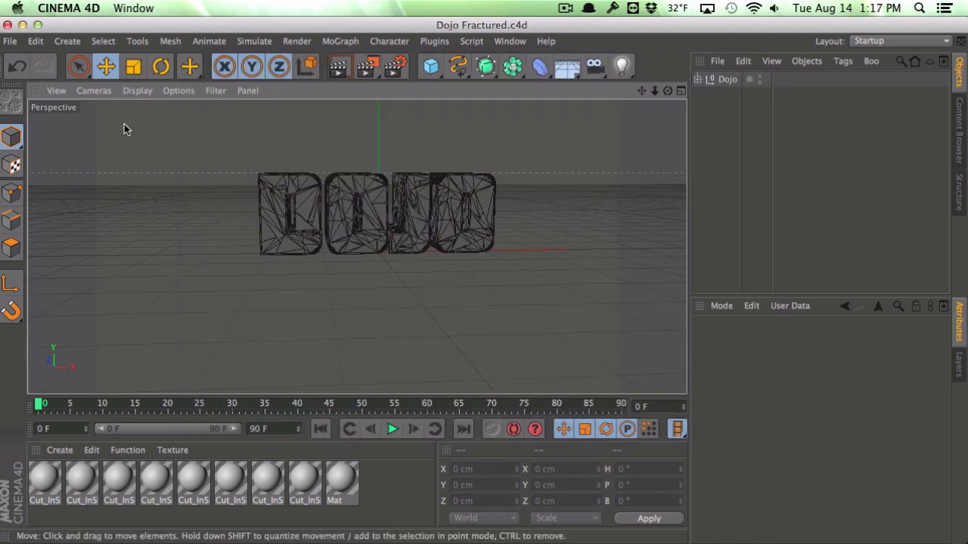
Step: Switch to After Effects and create a new 1280×720 composition named Main Comp
{"action": "left_click", "coordinate": [22, 26]}
{"action": "left_click", "coordinate": [123, 258]}
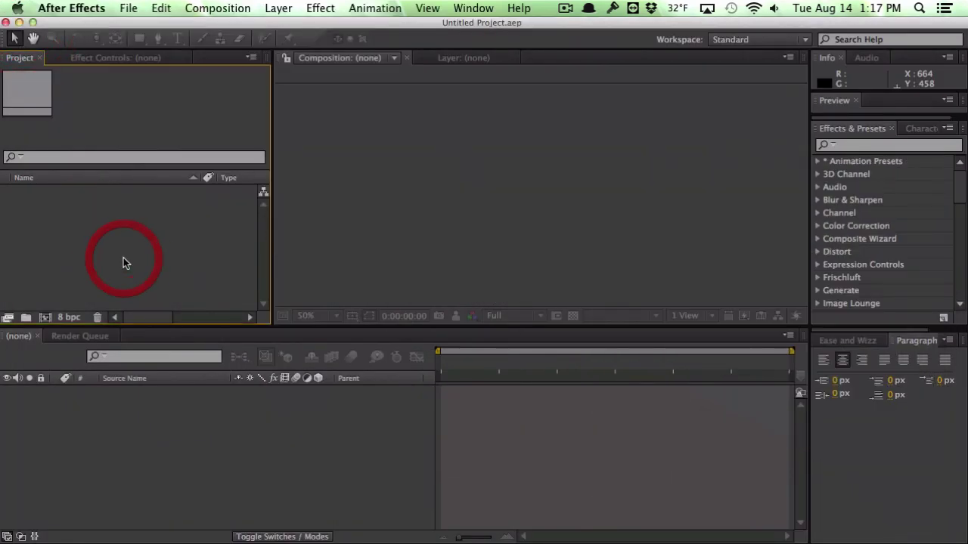
{"action": "left_click", "coordinate": [198, 7]}
{"action": "left_click", "coordinate": [198, 26]}
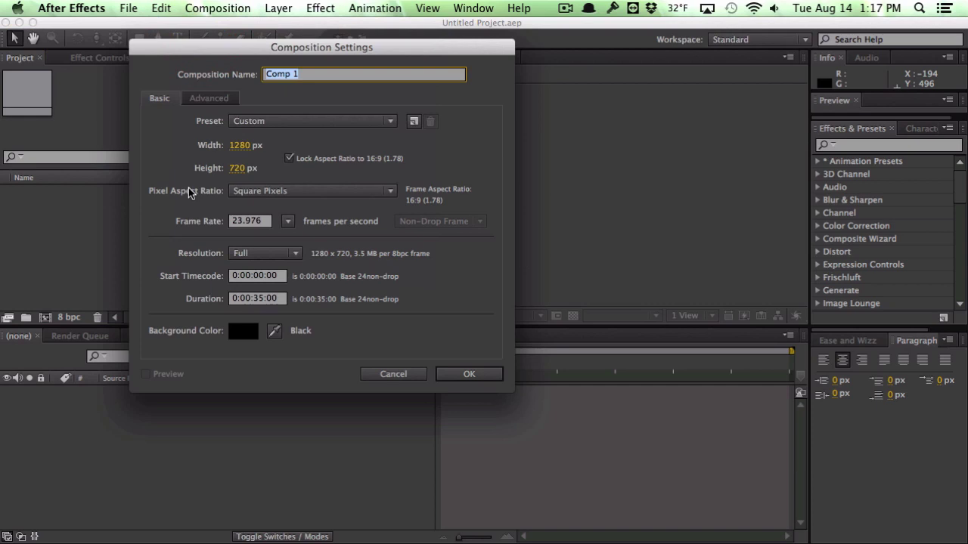
{"action": "type", "text": "Main Comp"}
{"action": "key", "text": "Return"}
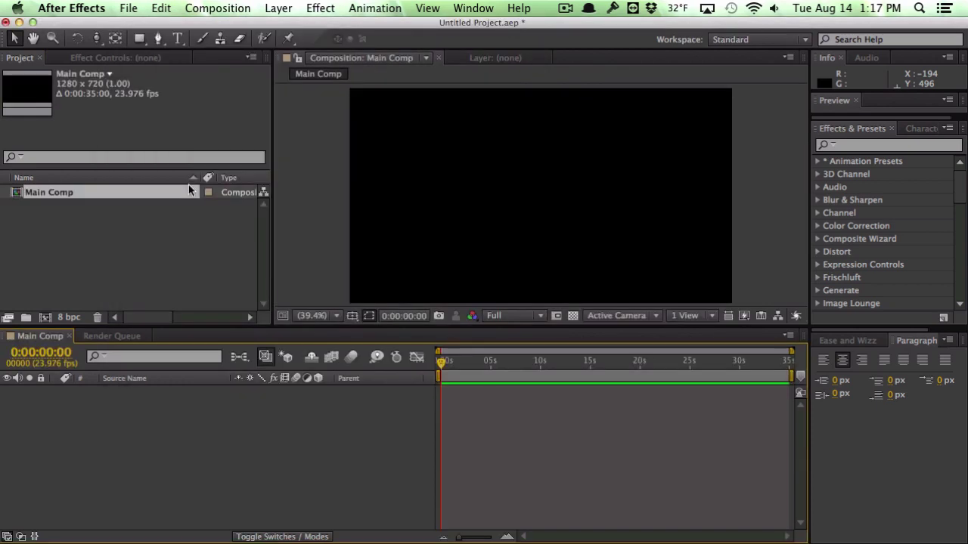
Step: Add a solid named Element, apply the Video Copilot Element effect, and open Scene Setup
{"action": "key", "text": "super+y"}
{"action": "type", "text": "Element"}
{"action": "key", "text": "Return"}
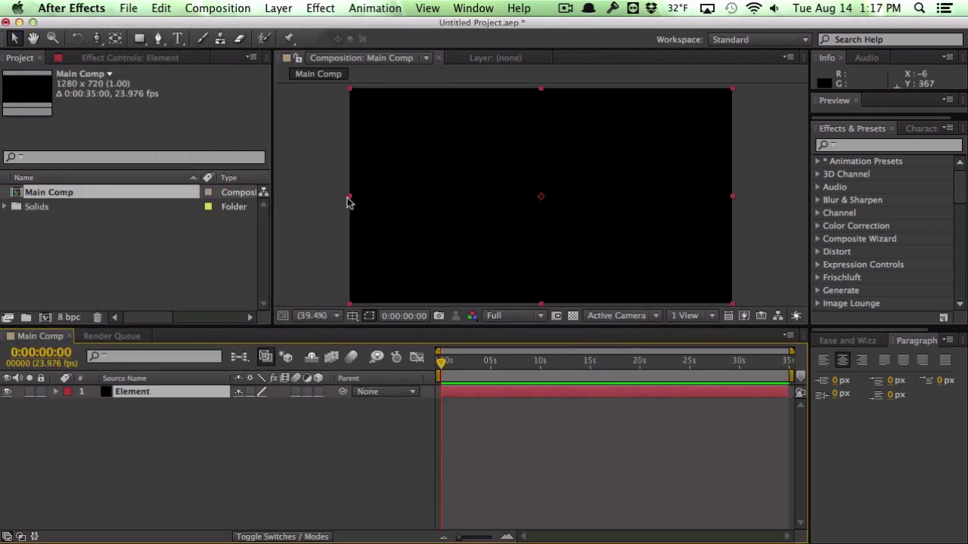
{"action": "left_click", "coordinate": [333, 8]}
{"action": "scroll", "coordinate": [396, 434], "scroll_direction": "down", "scroll_amount": 5}
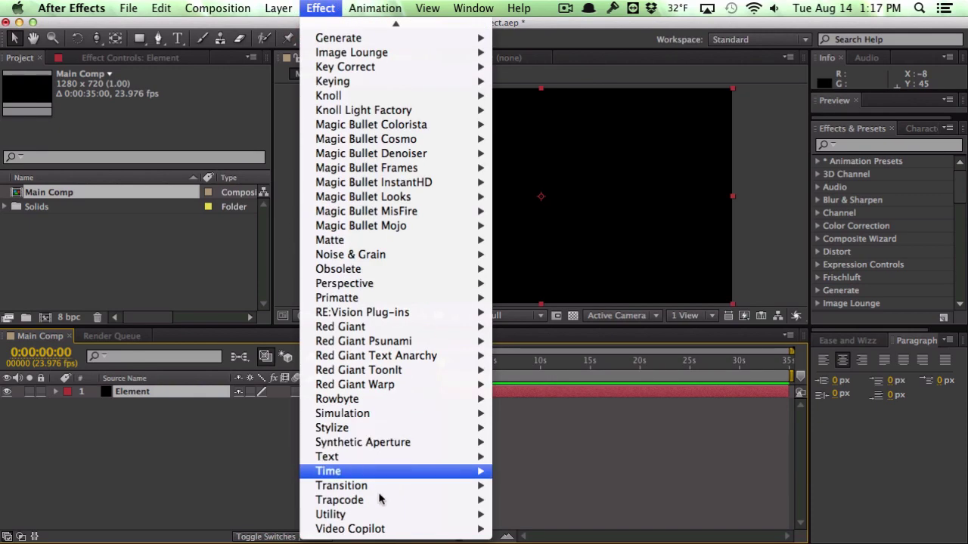
{"action": "mouse_move", "coordinate": [483, 529]}
{"action": "left_click", "coordinate": [508, 501]}
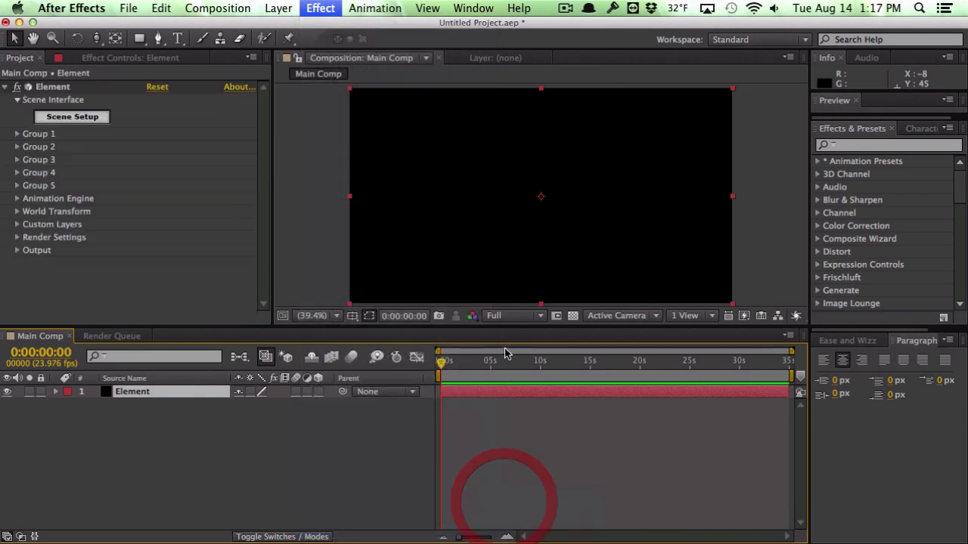
{"action": "left_click", "coordinate": [80, 120]}
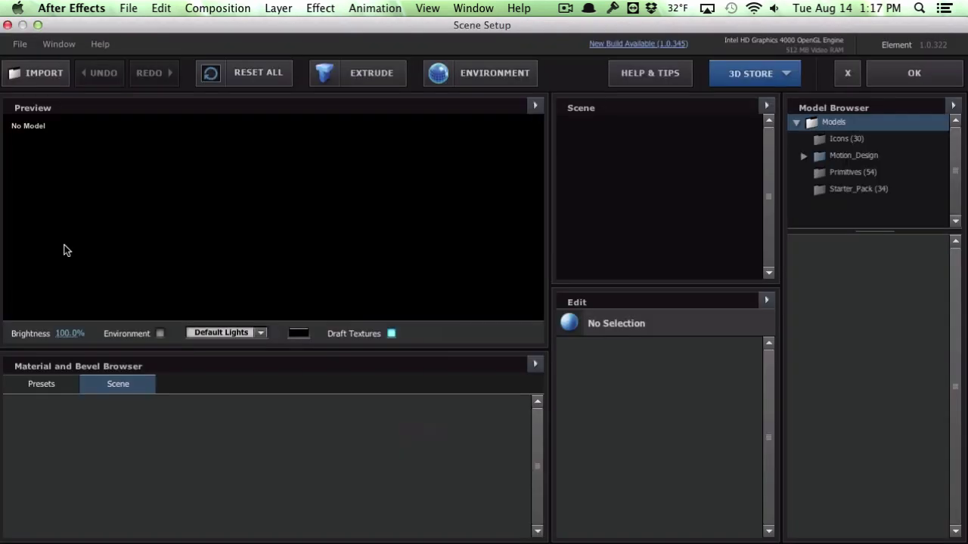
Step: Import Dojo Fractured.c4d from the Fracture Tutorial folder as a 3D object
{"action": "left_click", "coordinate": [40, 74]}
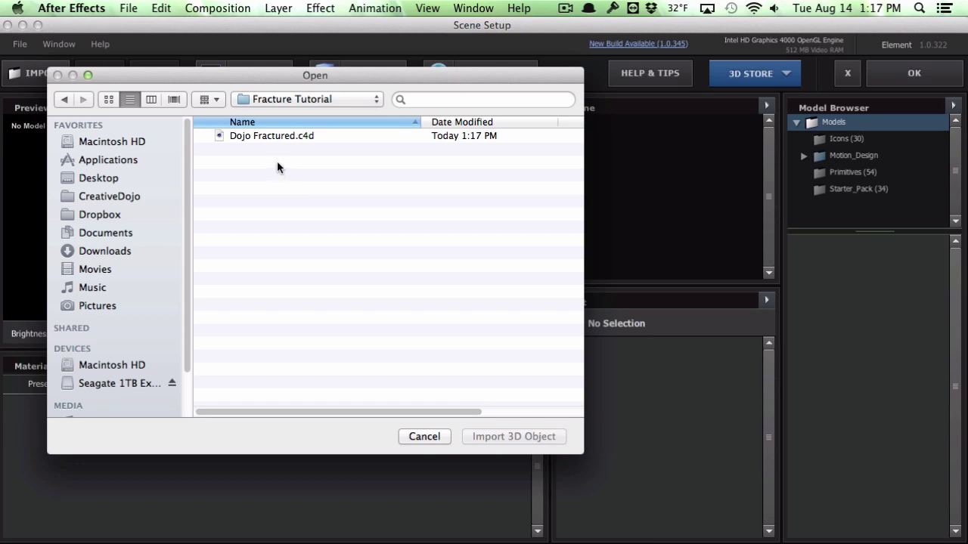
{"action": "left_click", "coordinate": [272, 136]}
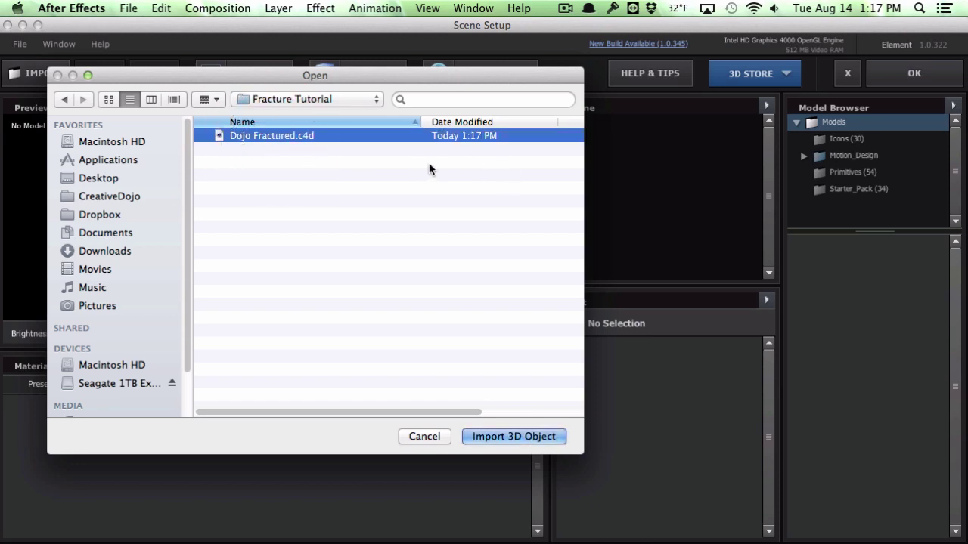
{"action": "left_click", "coordinate": [537, 436]}
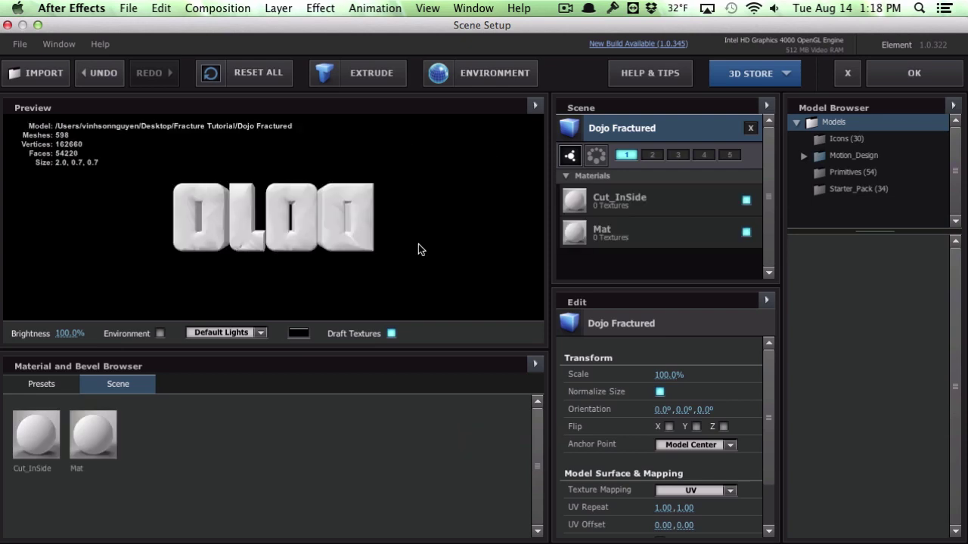
Step: Rotate the DOJO model 180° on Y so the text reads correctly
{"action": "left_click", "coordinate": [686, 412]}
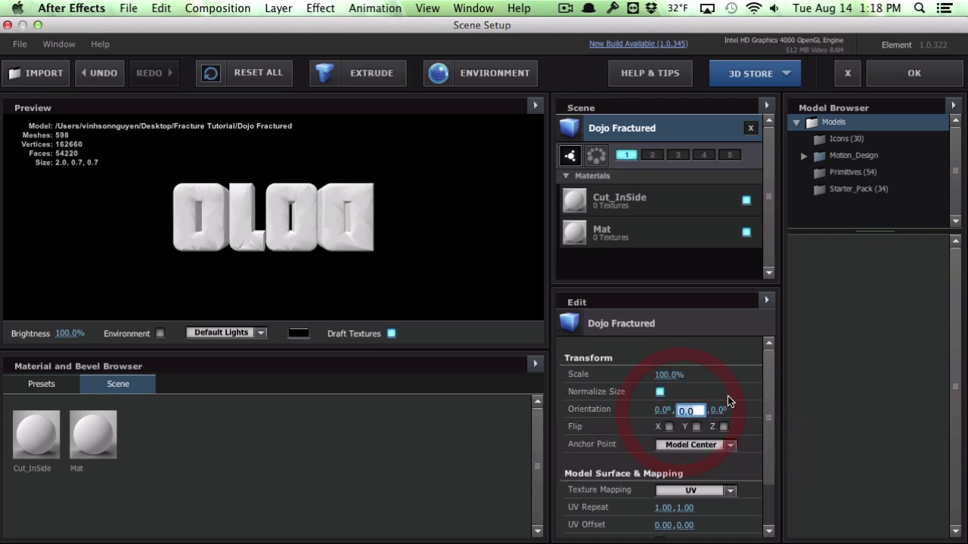
{"action": "type", "text": "180"}
{"action": "key", "text": "Return"}
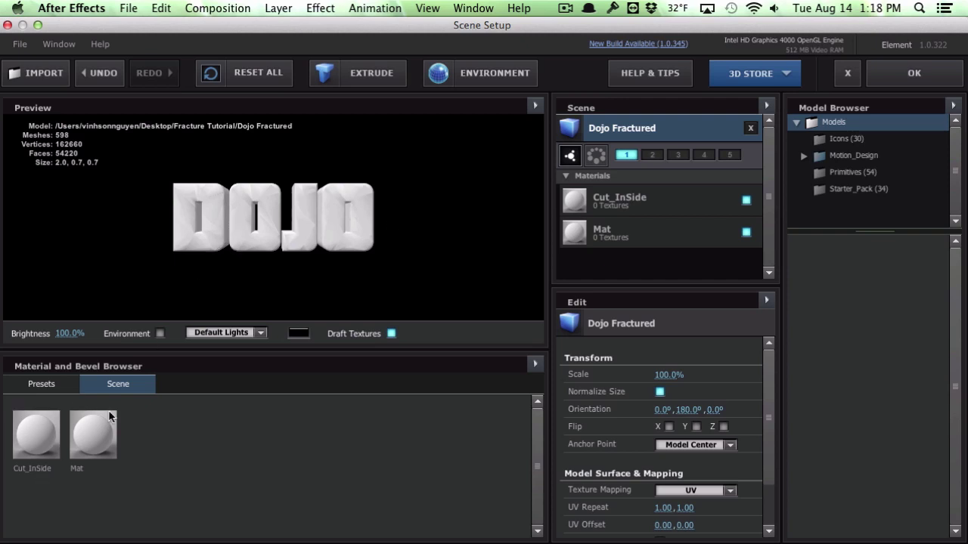
Step: Replace the Mat material with the Pro_Shaders > Translucent glass_cracks preset
{"action": "left_click", "coordinate": [58, 383]}
{"action": "scroll", "coordinate": [277, 439], "scroll_direction": "down", "scroll_amount": 2}
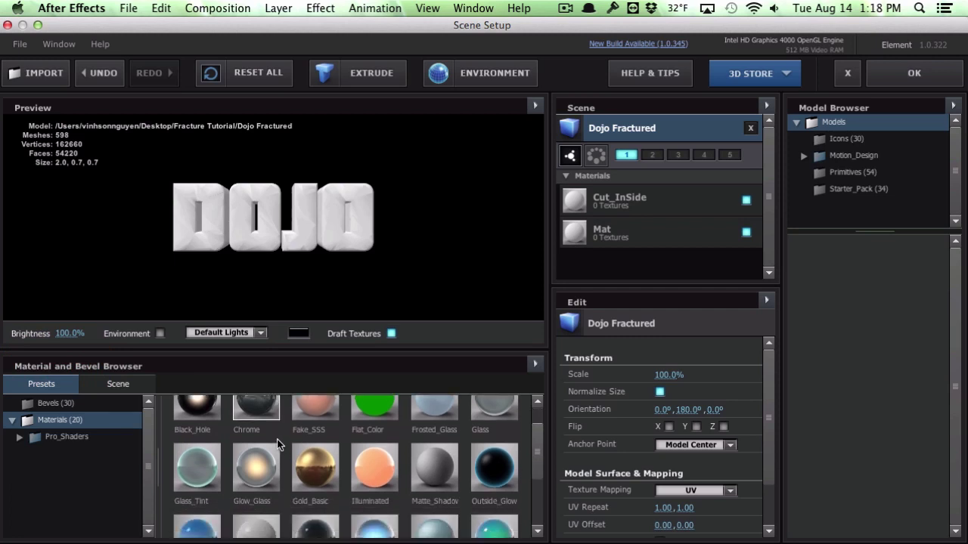
{"action": "double_click", "coordinate": [100, 435]}
{"action": "scroll", "coordinate": [91, 472], "scroll_direction": "down", "scroll_amount": 2}
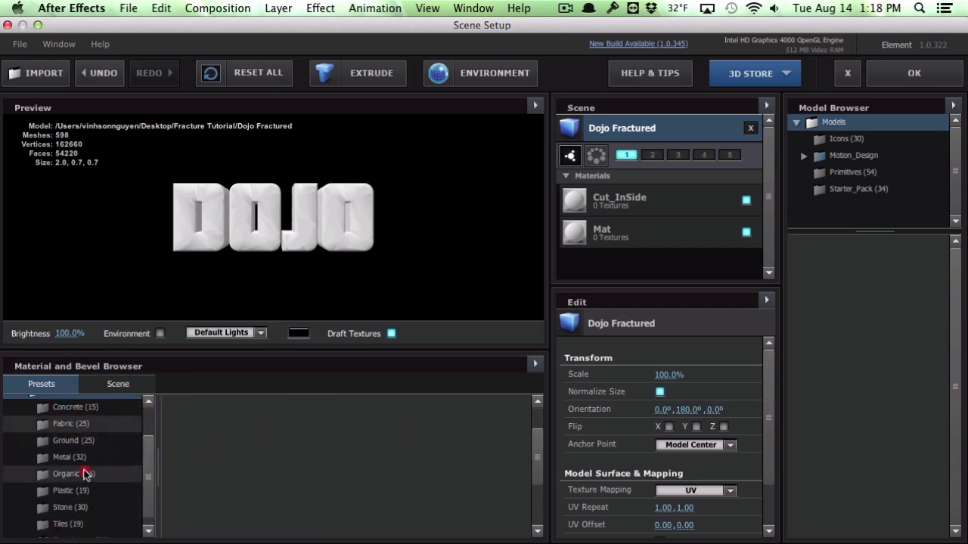
{"action": "left_click", "coordinate": [85, 474]}
{"action": "scroll", "coordinate": [102, 503], "scroll_direction": "down", "scroll_amount": 1}
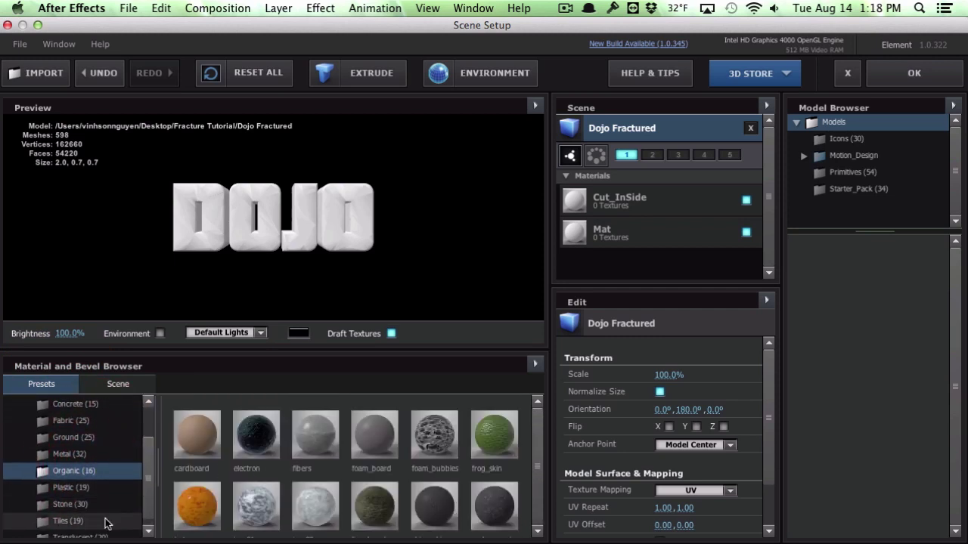
{"action": "left_click", "coordinate": [105, 520]}
{"action": "scroll", "coordinate": [106, 491], "scroll_direction": "down", "scroll_amount": 1}
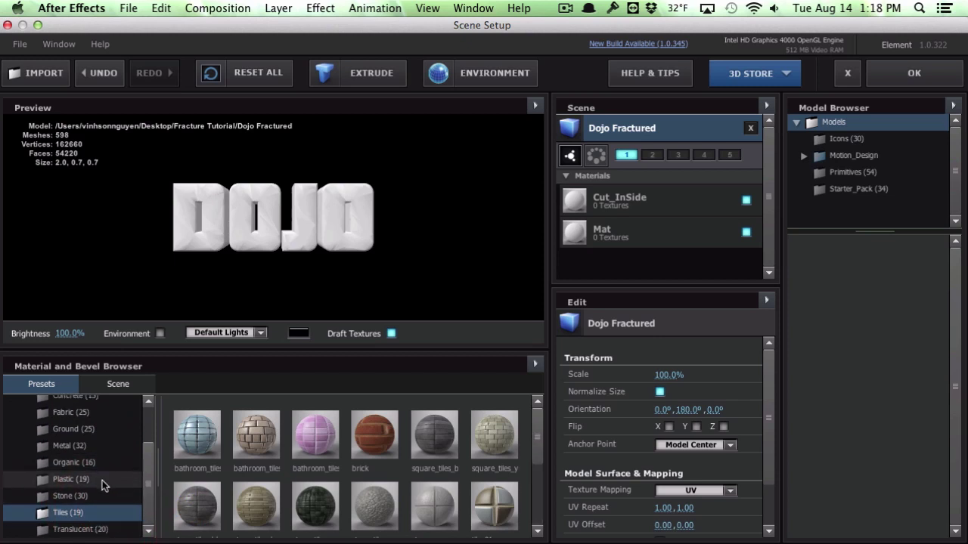
{"action": "left_click", "coordinate": [97, 529]}
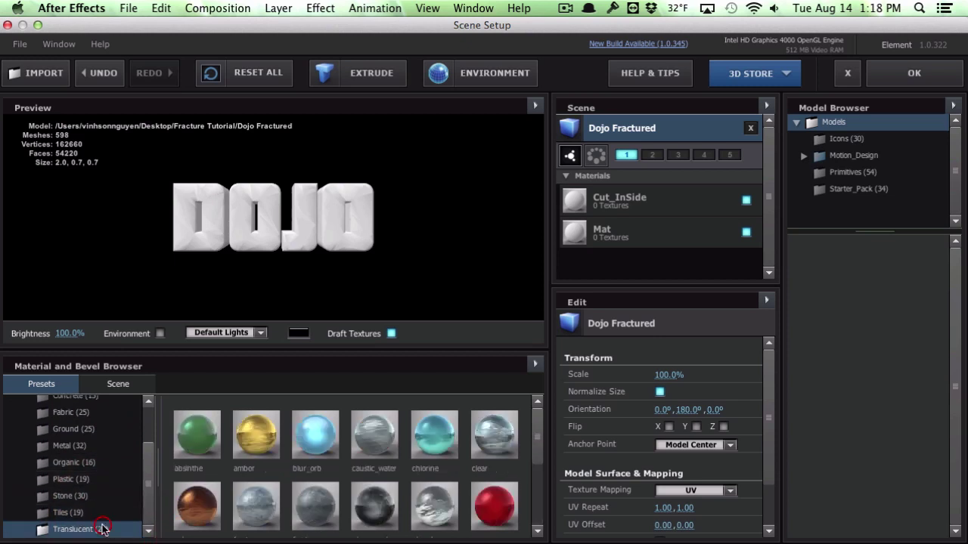
{"action": "scroll", "coordinate": [464, 477], "scroll_direction": "down", "scroll_amount": 1}
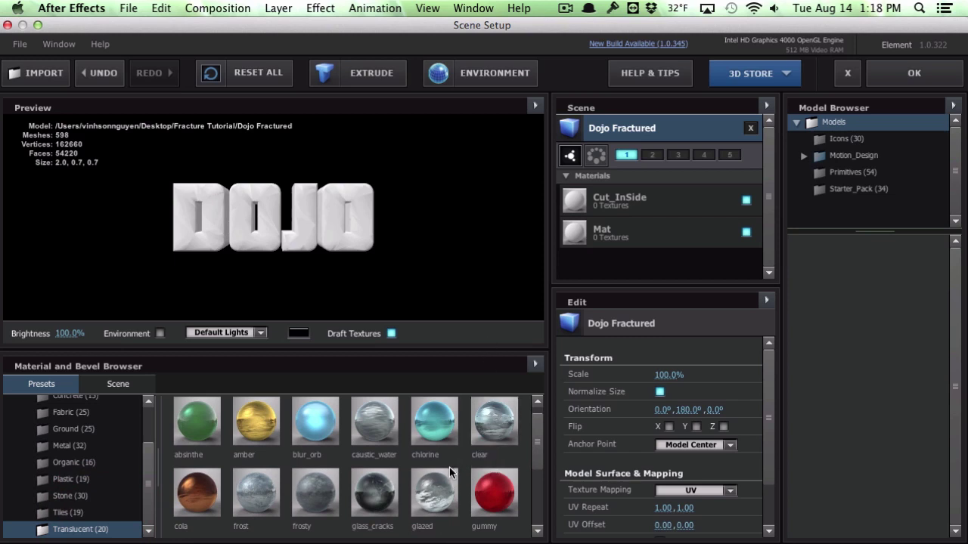
{"action": "left_click_drag", "start_coordinate": [373, 492], "coordinate": [679, 236]}
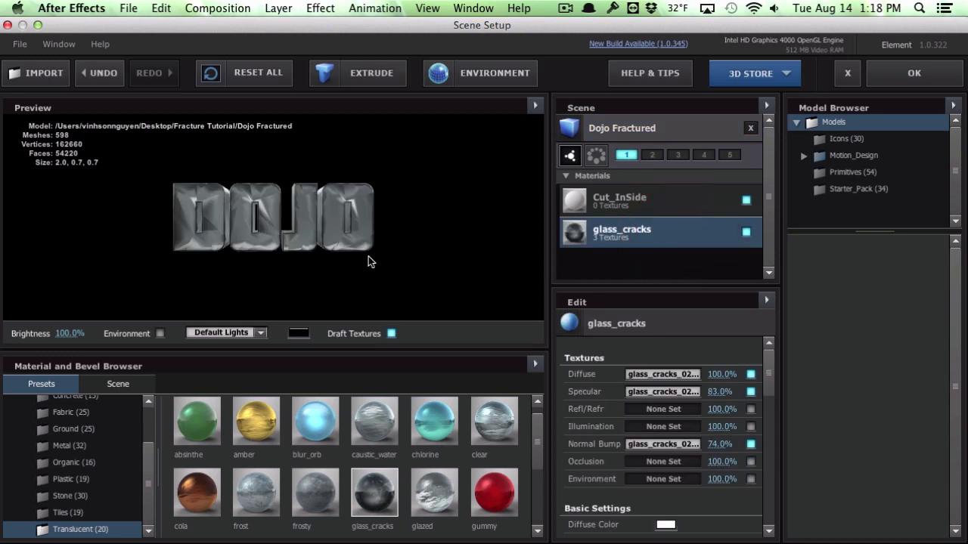
{"action": "mouse_move", "coordinate": [366, 260]}
{"action": "left_mouse_down"}
{"action": "mouse_move", "coordinate": [346, 270]}
{"action": "mouse_move", "coordinate": [325, 259]}
{"action": "mouse_move", "coordinate": [391, 249]}
{"action": "mouse_move", "coordinate": [363, 260]}
{"action": "left_mouse_up"}
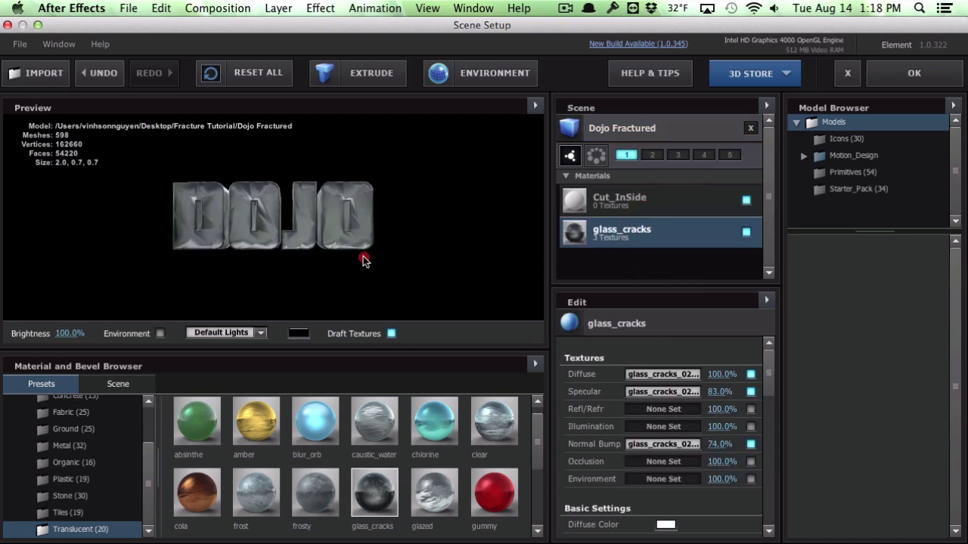
Step: Close Scene Setup with OK and enable Multi-Object under Group 1 > Particle Look
{"action": "left_click", "coordinate": [919, 73]}
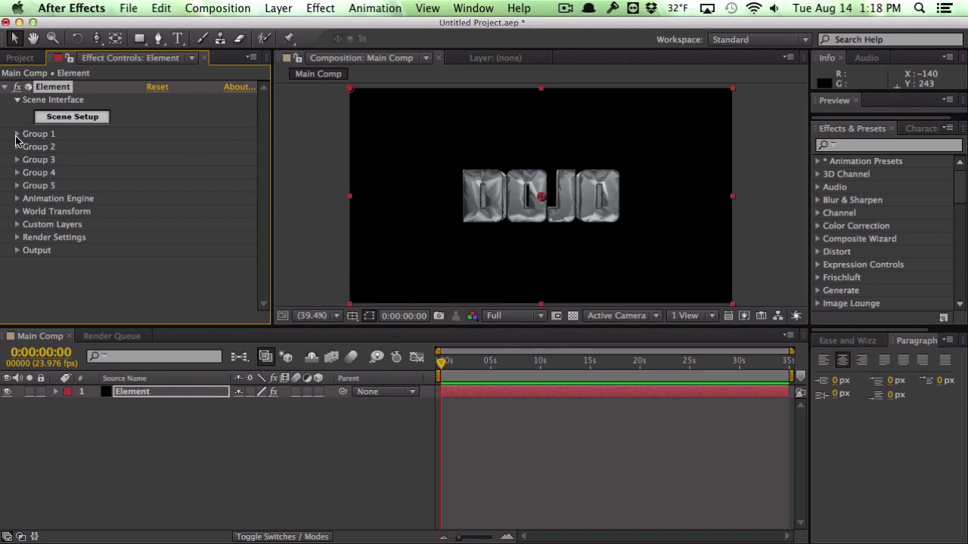
{"action": "left_click", "coordinate": [17, 135]}
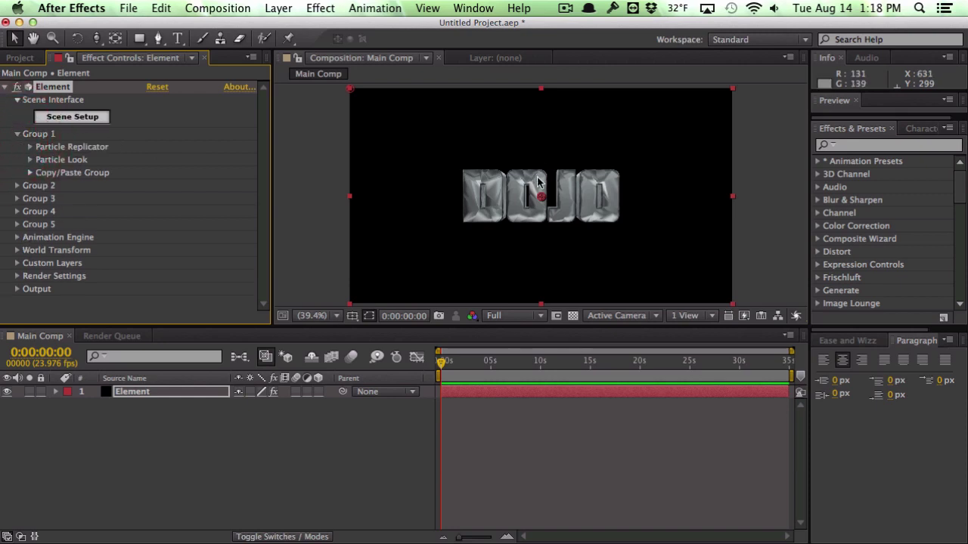
{"action": "left_click", "coordinate": [30, 160]}
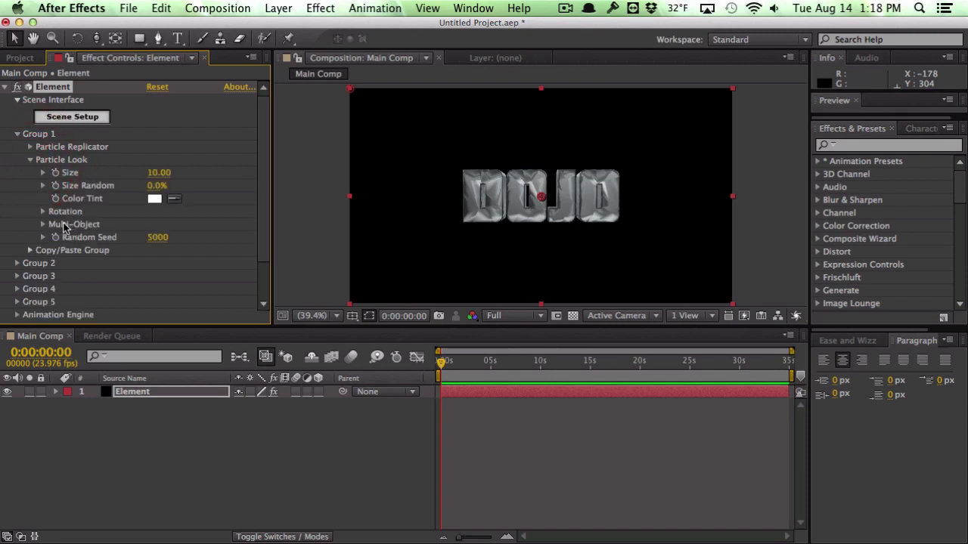
{"action": "left_click", "coordinate": [43, 225]}
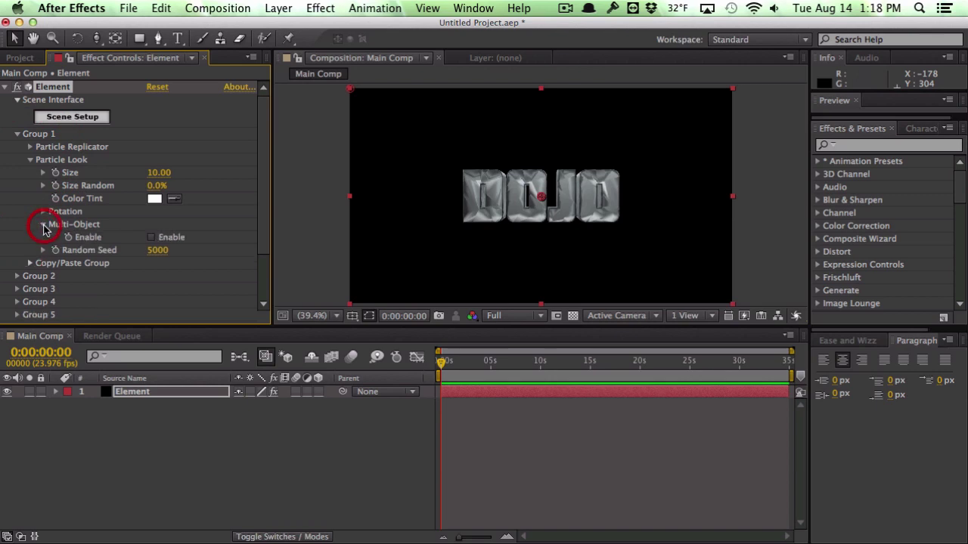
{"action": "left_click", "coordinate": [151, 238]}
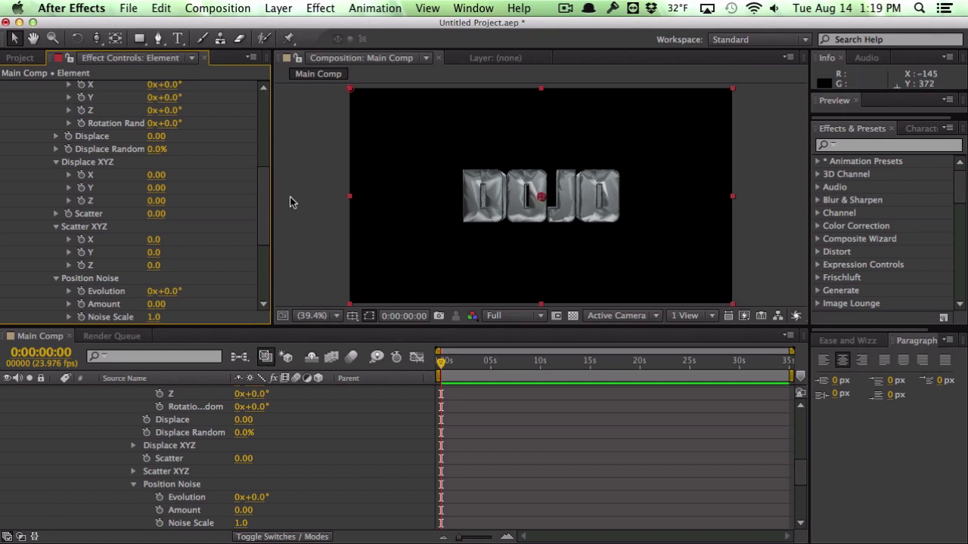
Step: Set Multi-Object Rotation Random to 108°
{"action": "mouse_move", "coordinate": [265, 197]}
{"action": "left_mouse_down"}
{"action": "mouse_move", "coordinate": [265, 168]}
{"action": "mouse_move", "coordinate": [266, 180]}
{"action": "left_mouse_up"}
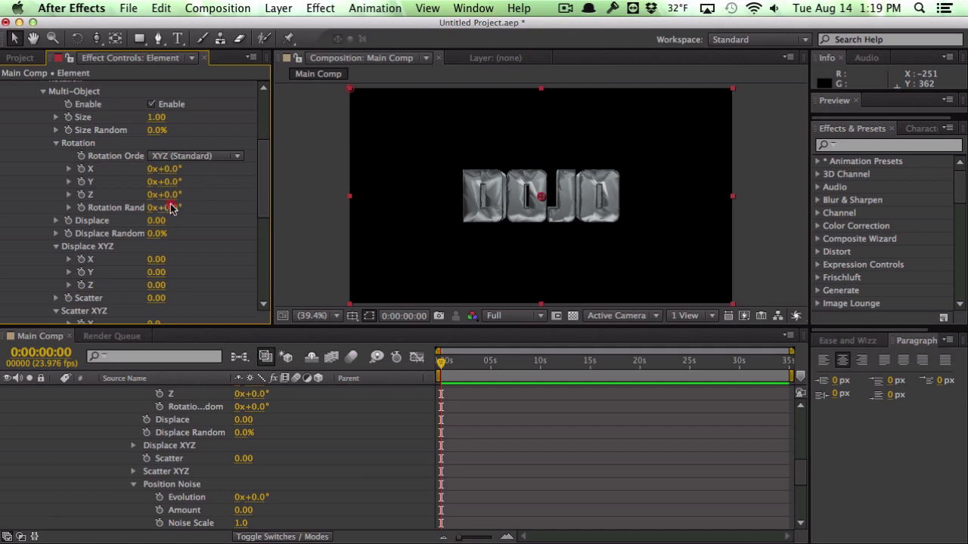
{"action": "left_click_drag", "start_coordinate": [171, 209], "coordinate": [249, 203]}
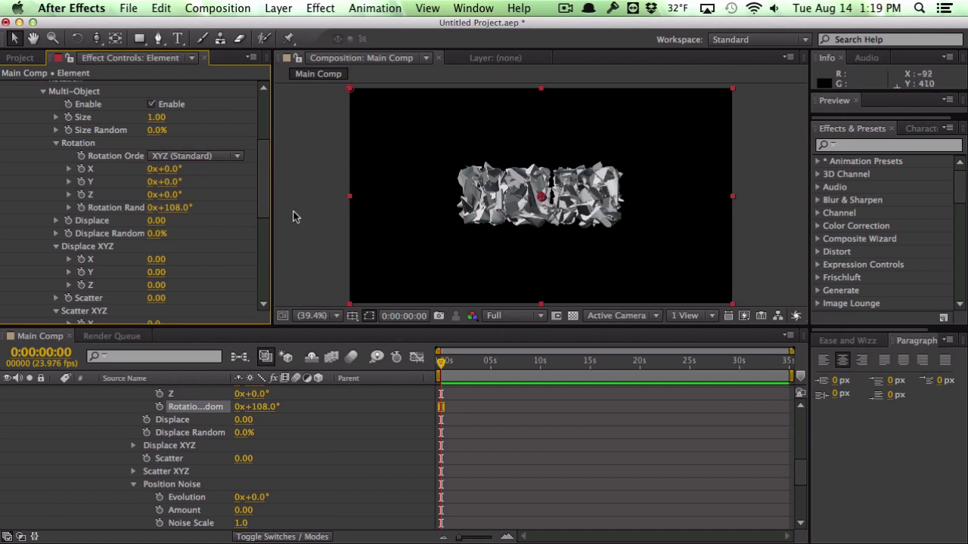
{"action": "scroll", "coordinate": [189, 236], "scroll_direction": "down", "scroll_amount": 3}
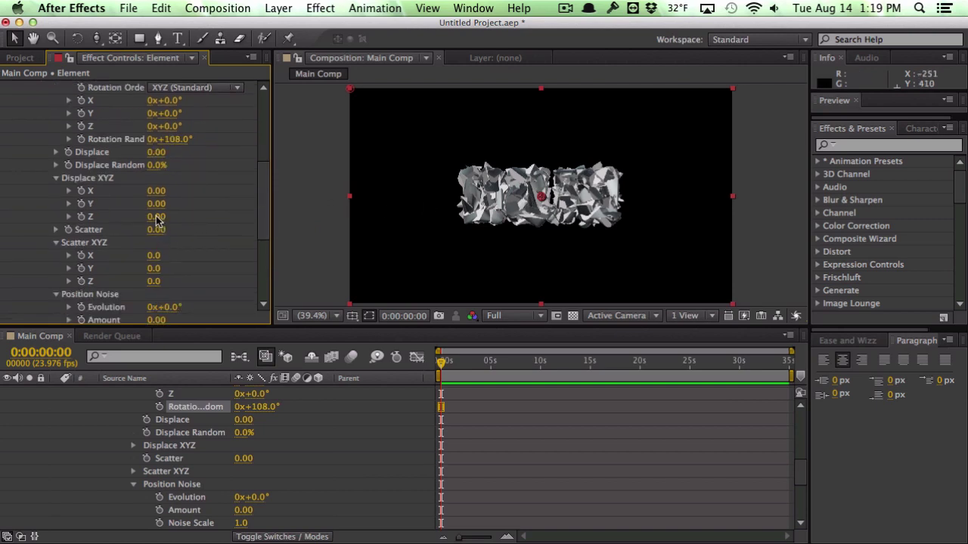
Step: Set Displace Z to 7.57 and Scatter XYZ to 1.9, 1.2, 6.1
{"action": "left_click_drag", "start_coordinate": [157, 219], "coordinate": [640, 123]}
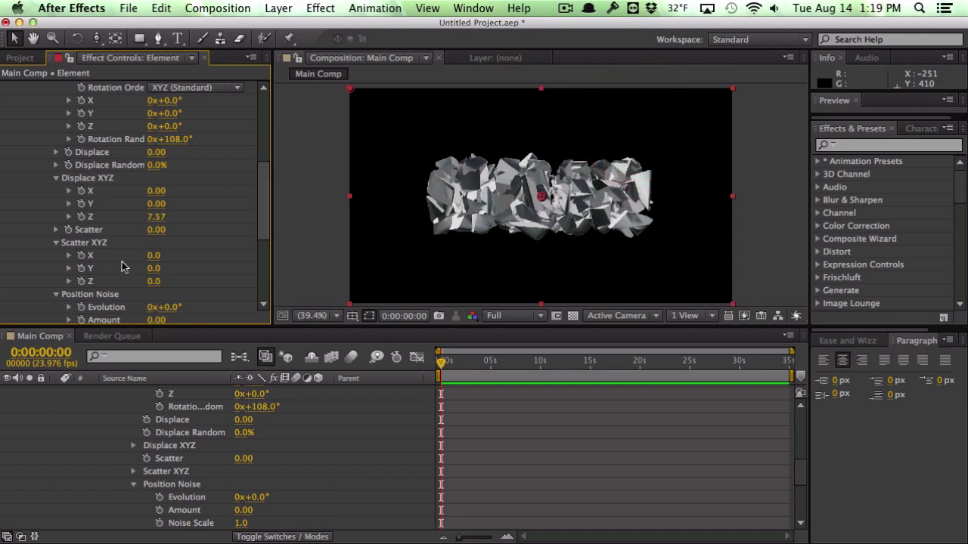
{"action": "left_click_drag", "start_coordinate": [155, 283], "coordinate": [626, 259]}
{"action": "left_click_drag", "start_coordinate": [157, 258], "coordinate": [249, 270]}
{"action": "scroll", "coordinate": [212, 240], "scroll_direction": "down", "scroll_amount": 1}
{"action": "scroll", "coordinate": [212, 234], "scroll_direction": "down", "scroll_amount": 1}
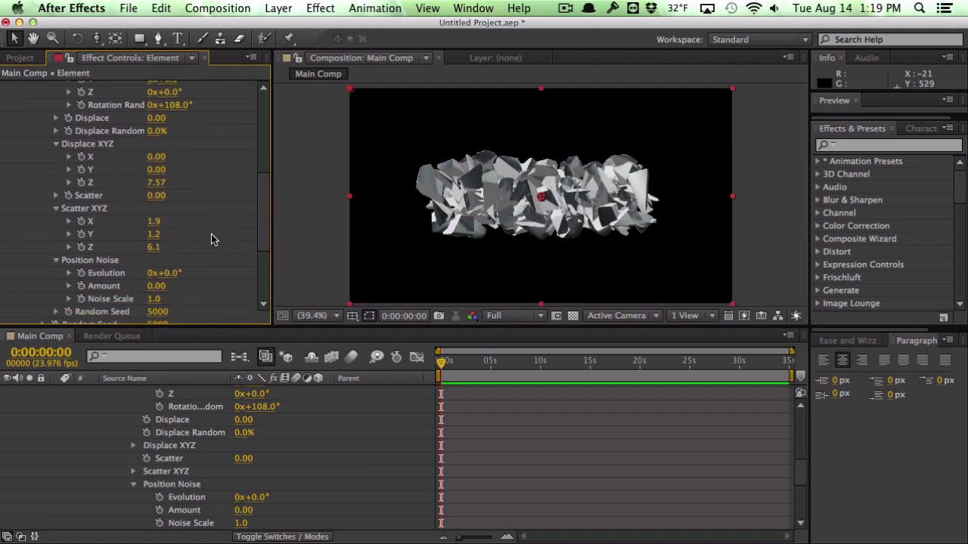
{"action": "scroll", "coordinate": [212, 233], "scroll_direction": "up", "scroll_amount": 15}
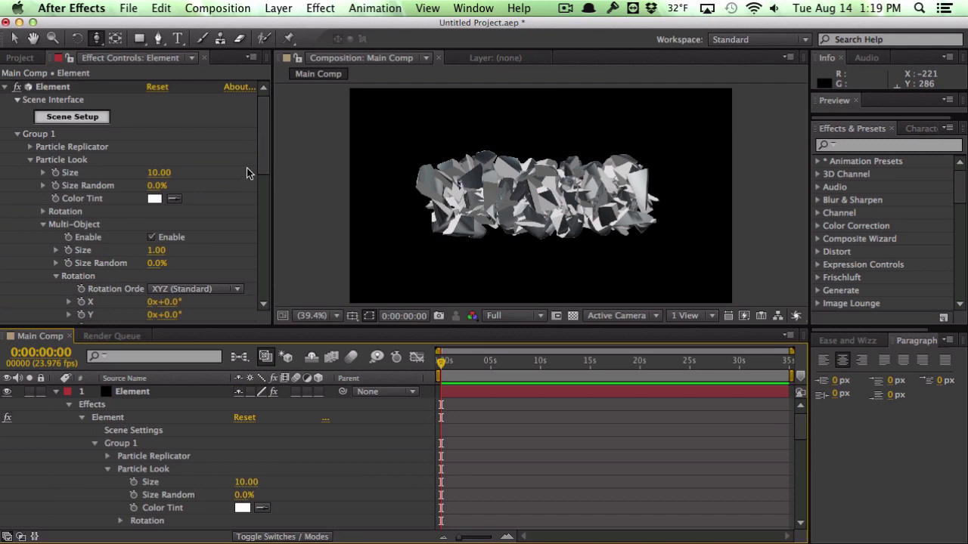
Step: Set Size Random and Displace Random both to 100%
{"action": "mouse_move", "coordinate": [262, 156]}
{"action": "left_mouse_down"}
{"action": "mouse_move", "coordinate": [263, 182]}
{"action": "mouse_move", "coordinate": [264, 129]}
{"action": "mouse_move", "coordinate": [264, 151]}
{"action": "left_mouse_up"}
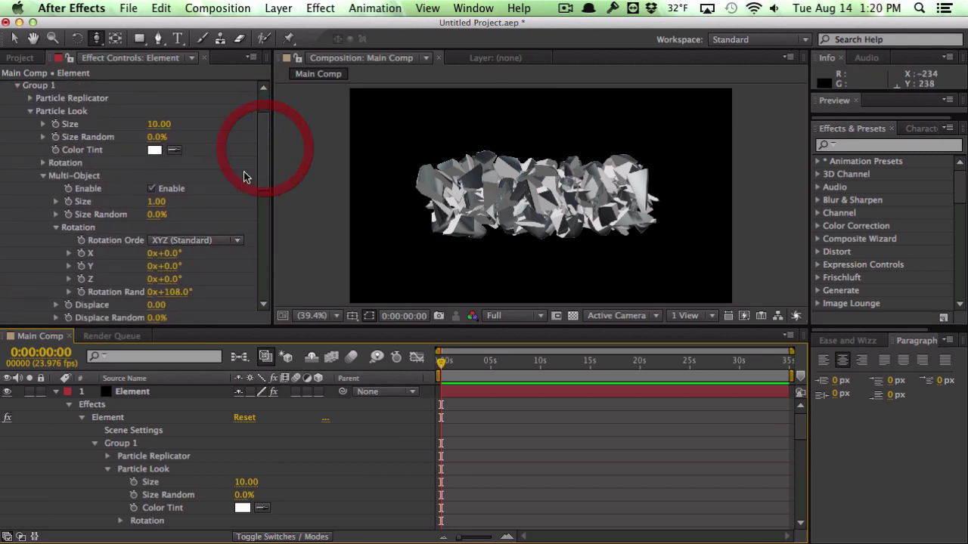
{"action": "left_click_drag", "start_coordinate": [161, 215], "coordinate": [285, 210]}
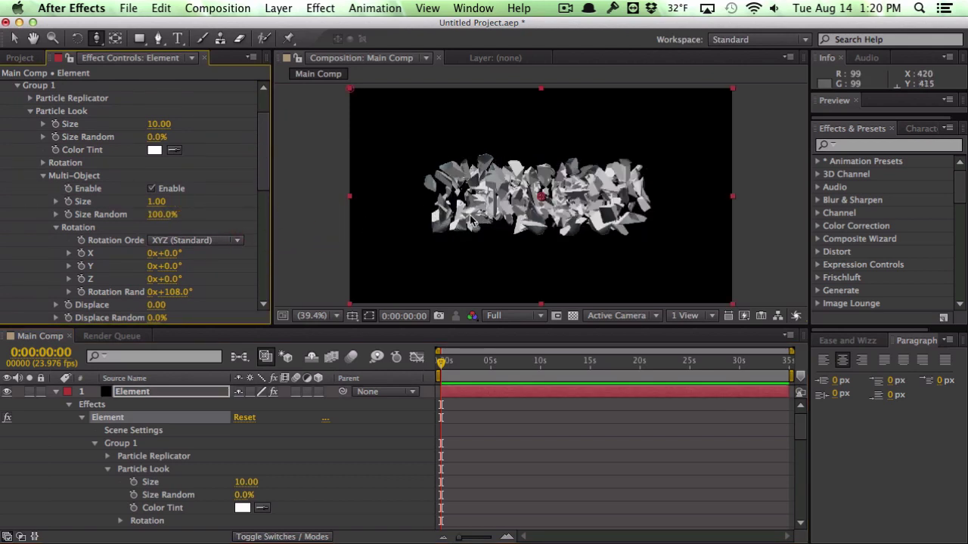
{"action": "scroll", "coordinate": [240, 201], "scroll_direction": "down", "scroll_amount": 3}
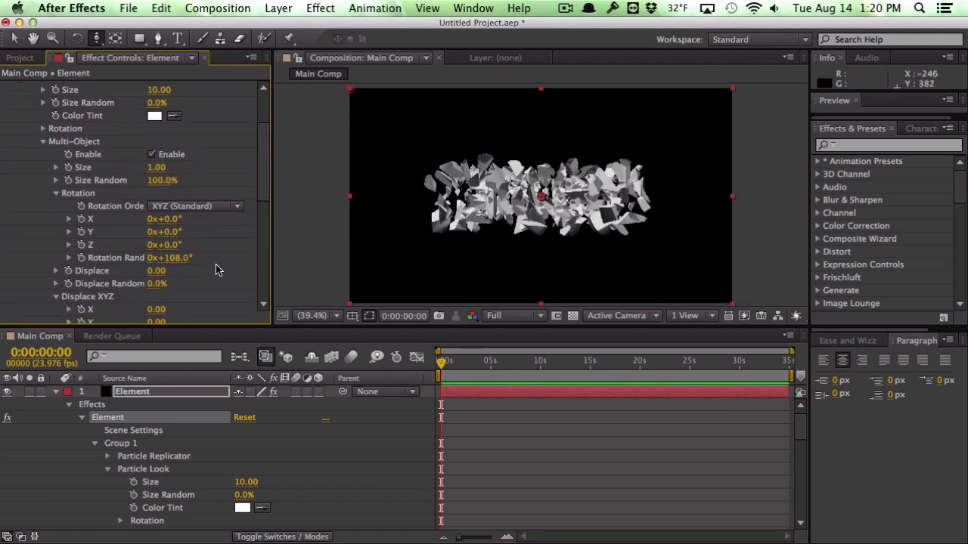
{"action": "scroll", "coordinate": [196, 287], "scroll_direction": "down", "scroll_amount": 1}
{"action": "left_click_drag", "start_coordinate": [154, 273], "coordinate": [709, 232]}
Step: Set Displace X to 5.27, Displace Y to 2.52 and Scatter Y to 3.0
{"action": "scroll", "coordinate": [143, 227], "scroll_direction": "down", "scroll_amount": 10}
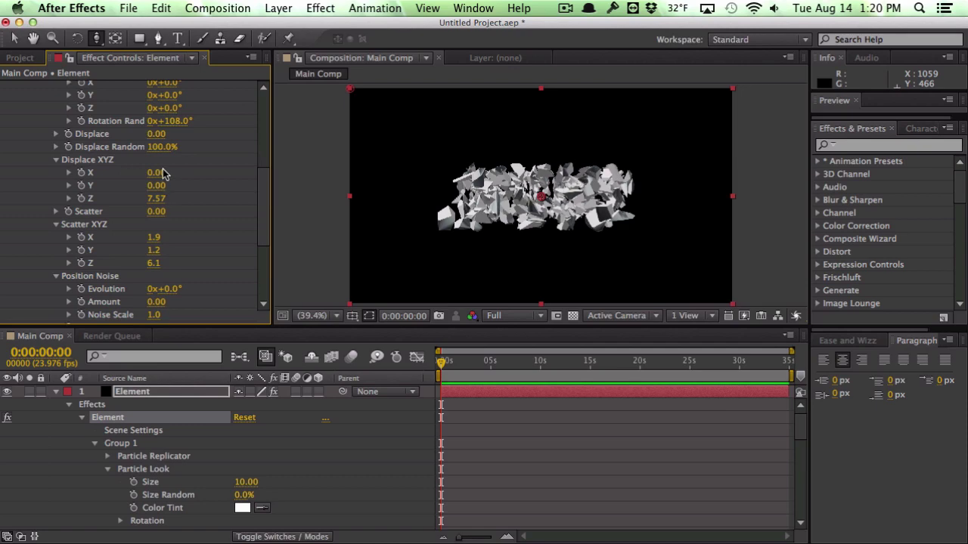
{"action": "left_click_drag", "start_coordinate": [163, 174], "coordinate": [504, 119]}
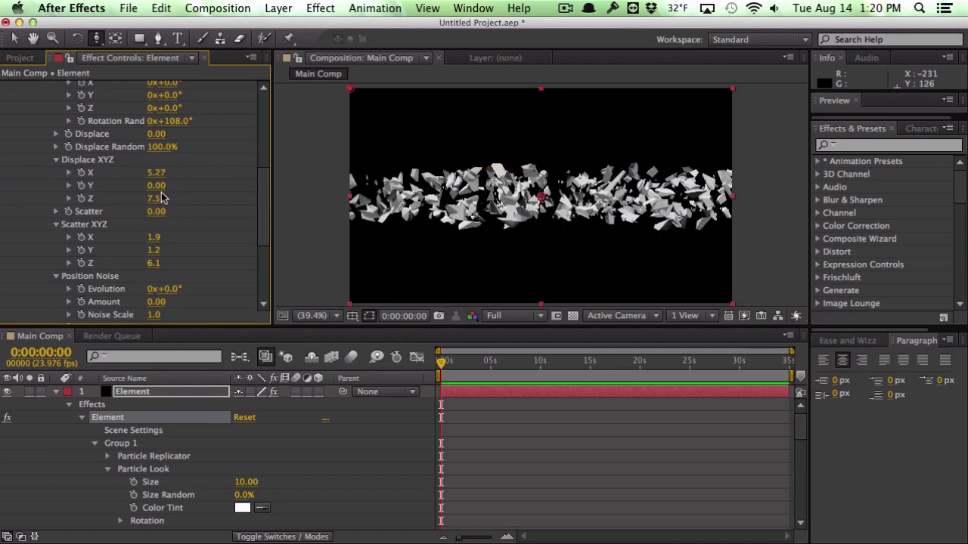
{"action": "left_click_drag", "start_coordinate": [157, 185], "coordinate": [331, 162]}
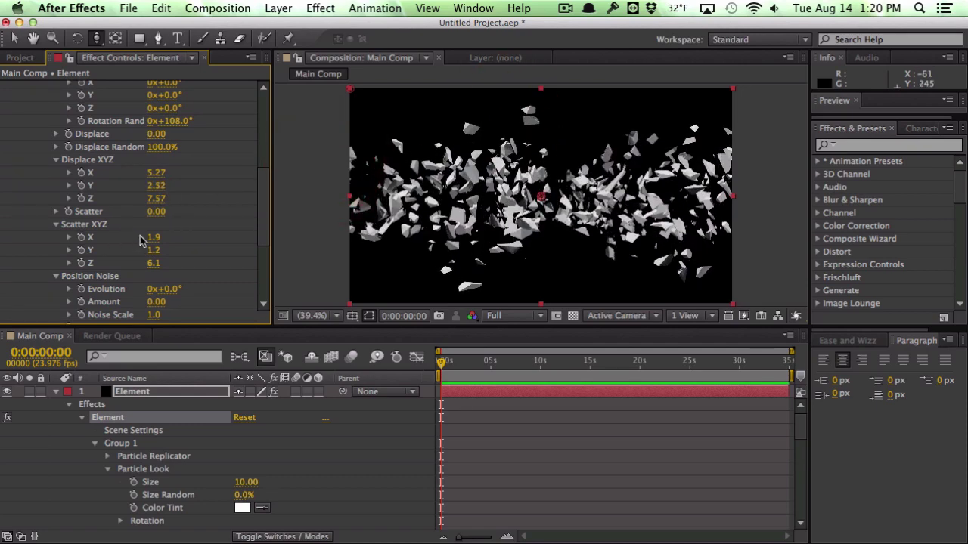
{"action": "left_click_drag", "start_coordinate": [149, 251], "coordinate": [260, 233]}
{"action": "scroll", "coordinate": [168, 257], "scroll_direction": "down", "scroll_amount": 6}
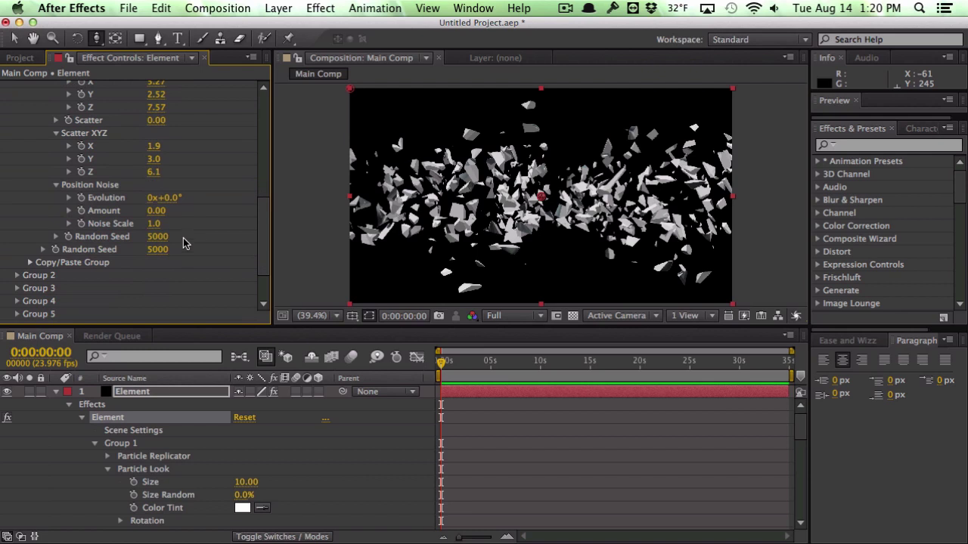
{"action": "scroll", "coordinate": [183, 242], "scroll_direction": "down", "scroll_amount": 3}
{"action": "scroll", "coordinate": [184, 238], "scroll_direction": "up", "scroll_amount": 5}
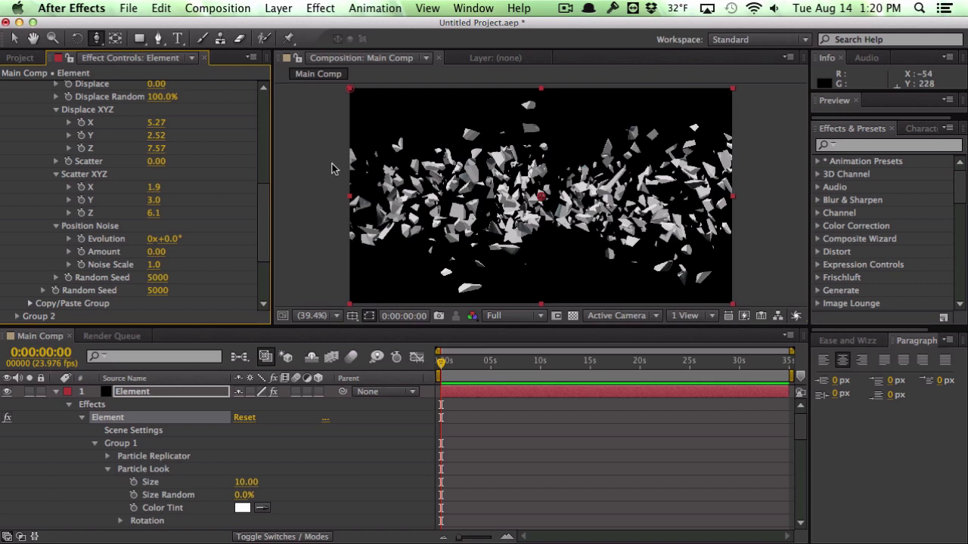
{"action": "left_click_drag", "start_coordinate": [263, 199], "coordinate": [262, 113]}
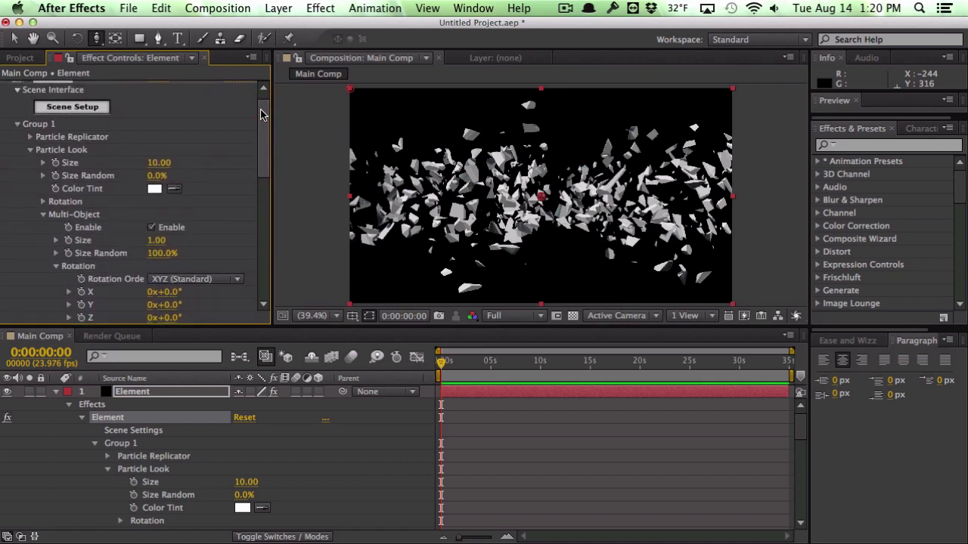